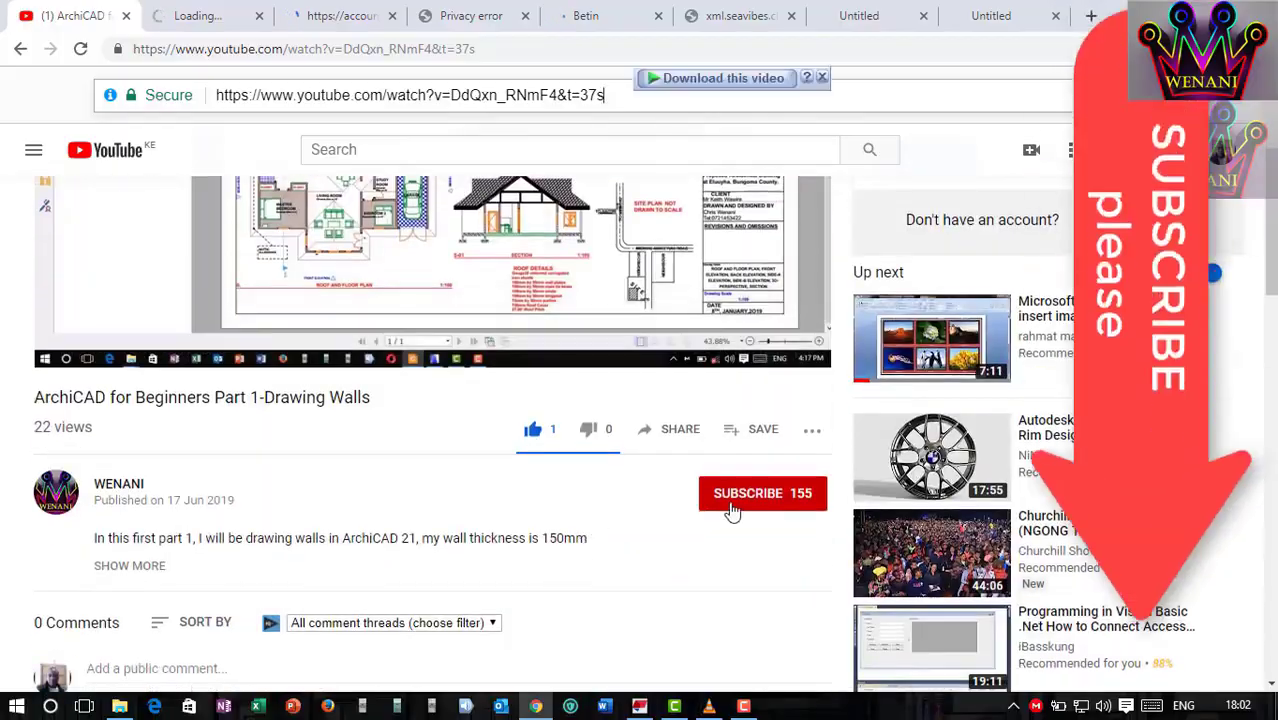
Subscribe to the YouTube channel that posted the ArchiCAD for Beginners wall-drawing video
left_click(780, 500)
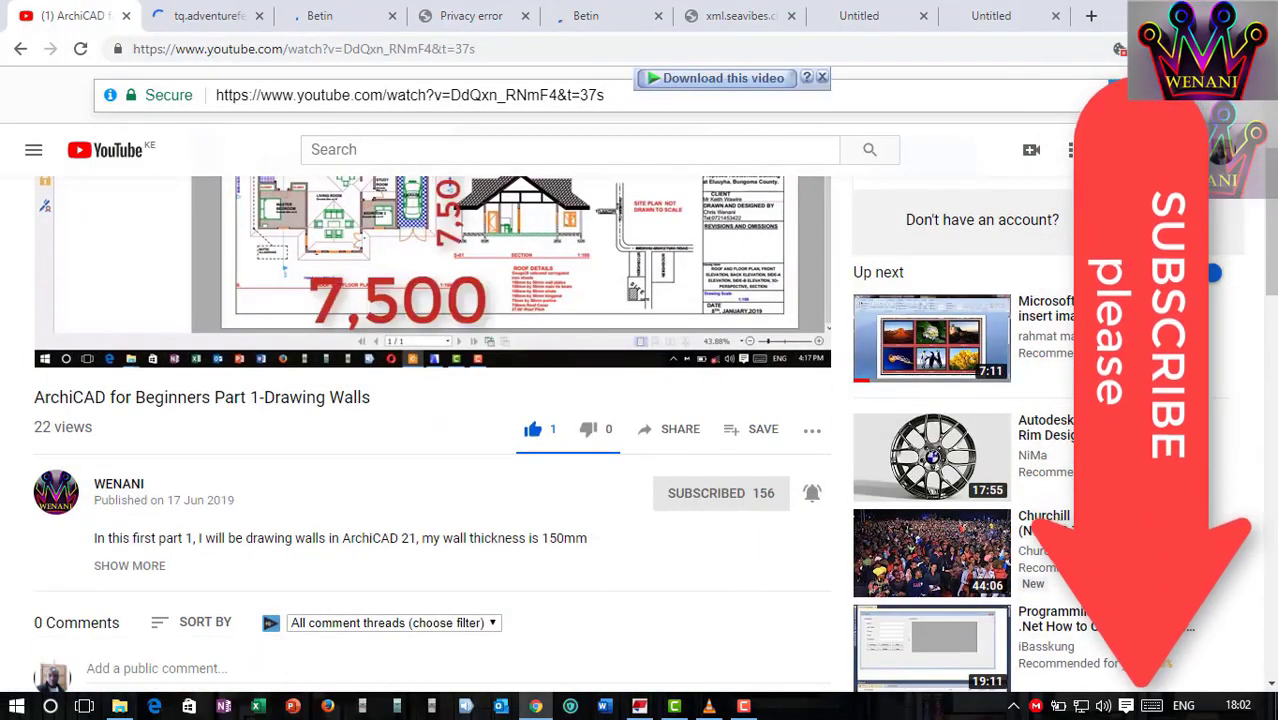
scroll(519, 435, "up", 3)
scroll(519, 435, "down", 2)
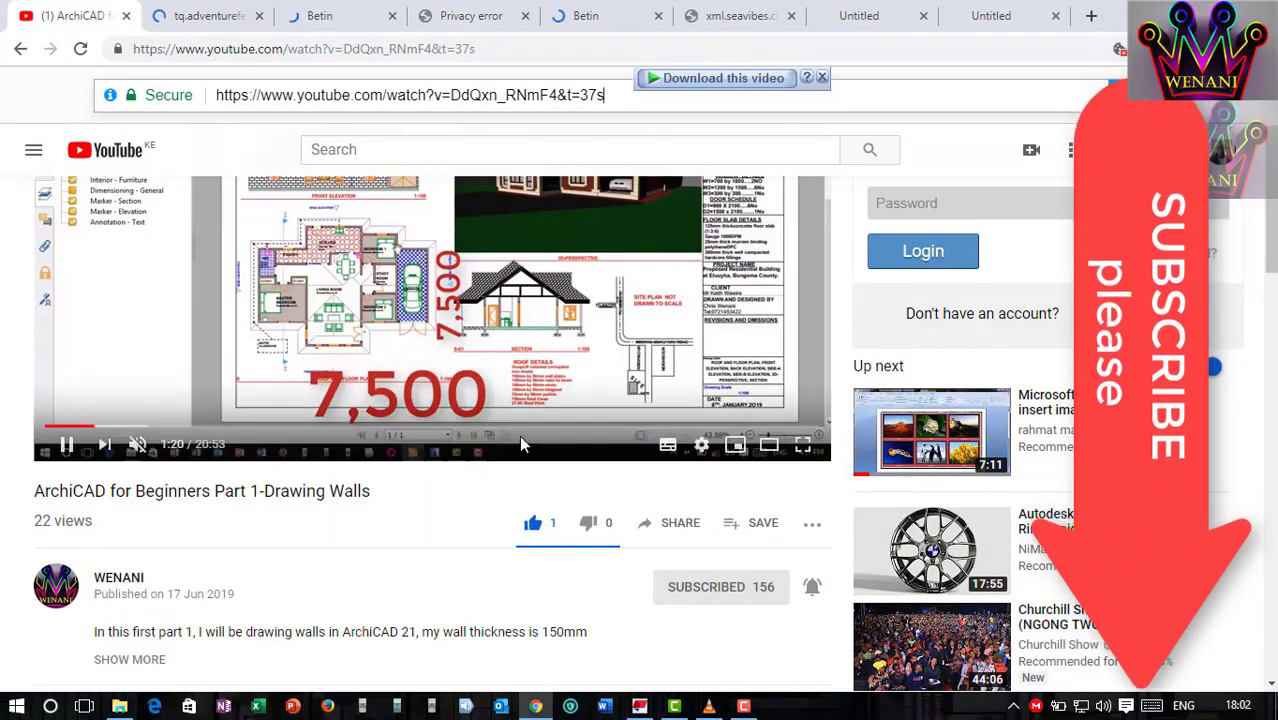
scroll(519, 435, "up", 2)
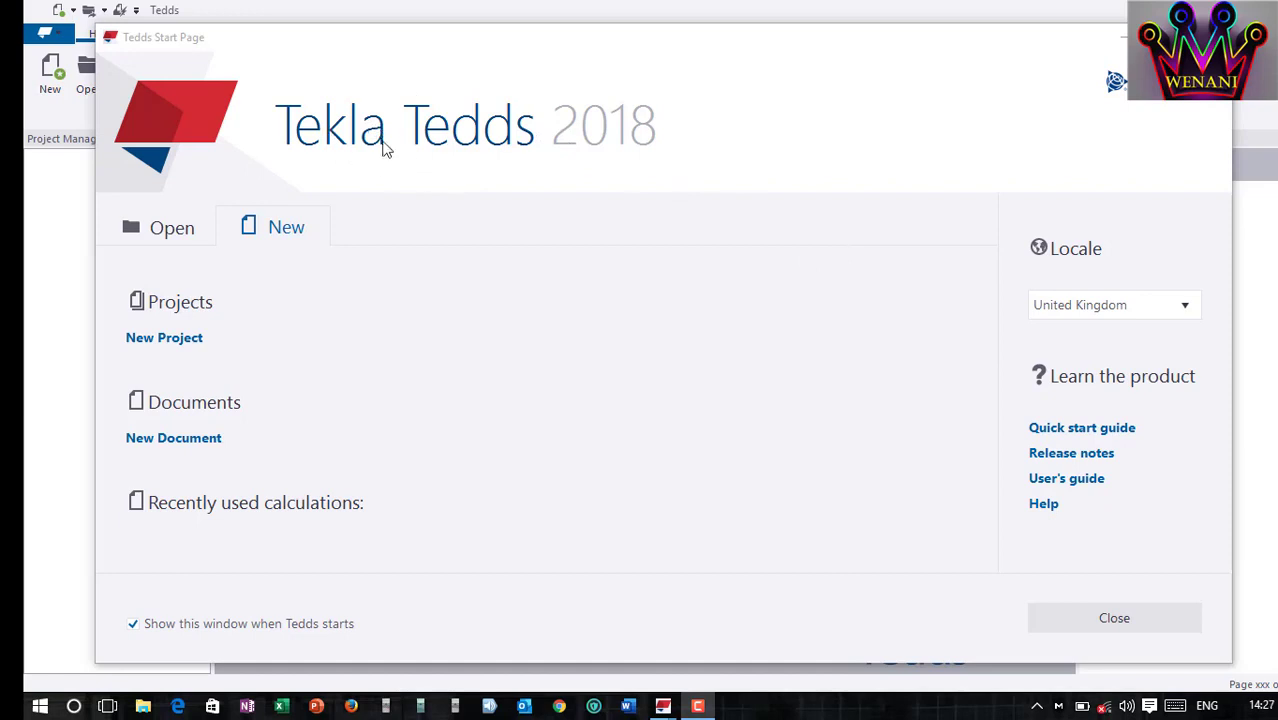
Create a new blank document from the Tedds Start Page
left_click(179, 441)
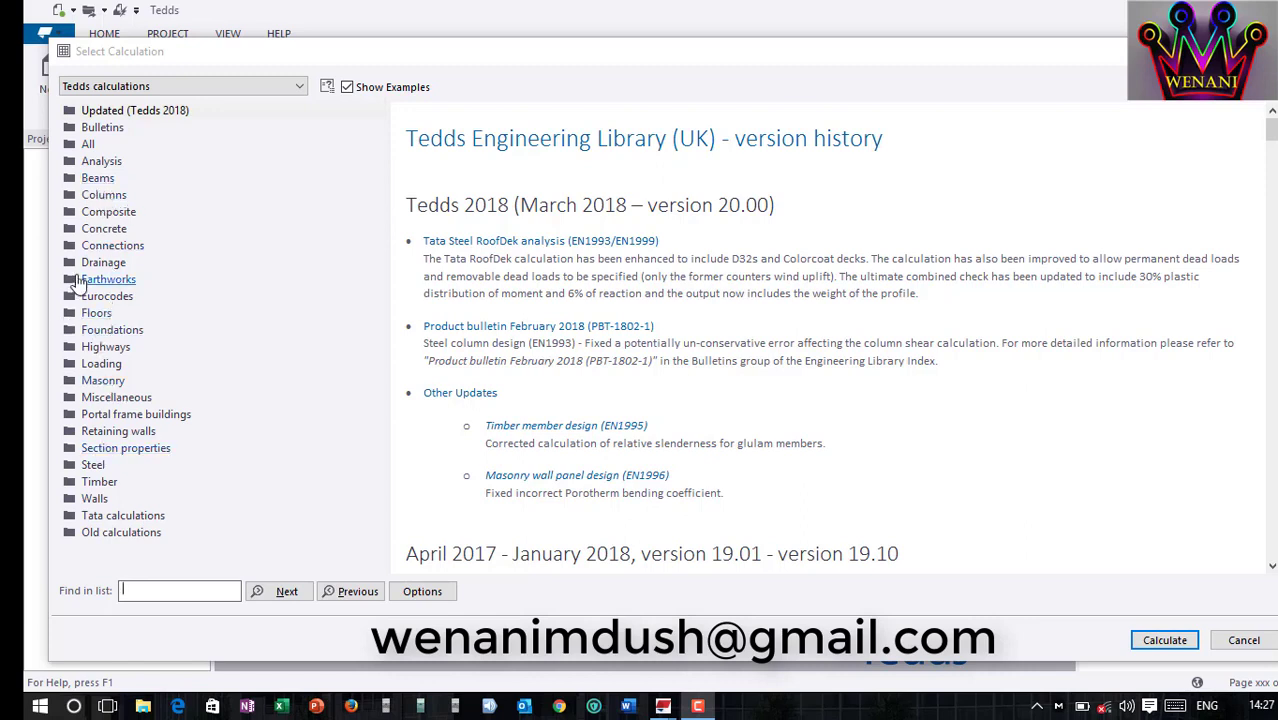
Expand the Earthworks folder in the Tedds calculations tree
left_click(76, 281)
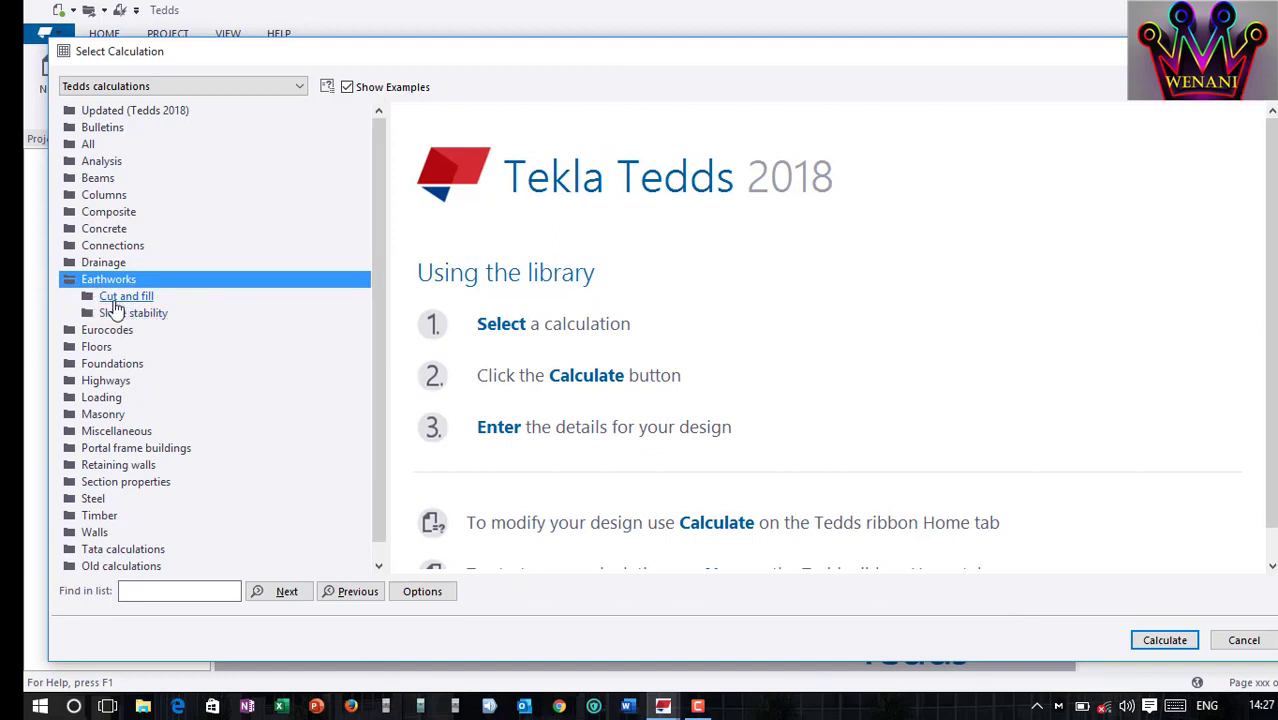
Expand Cut and fill under Earthworks to show its calculation, tutorial and example entries
left_click(89, 300)
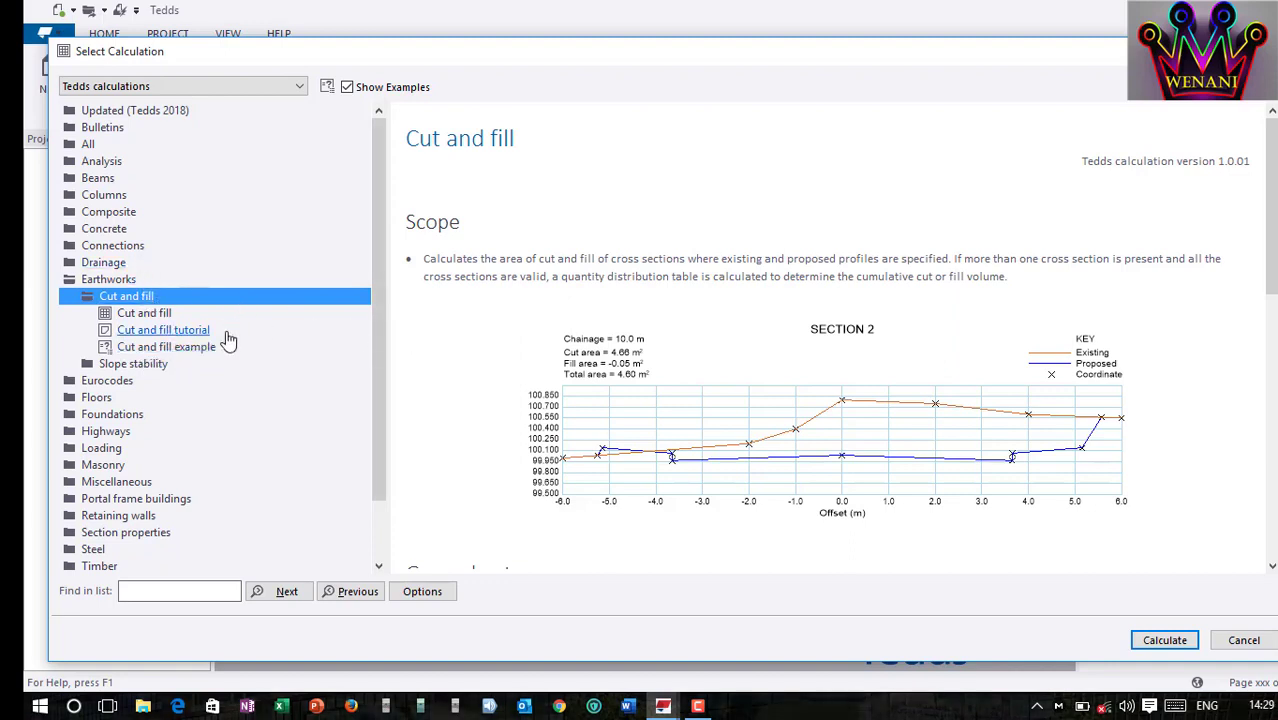
Open the Cut and fill calculation and expand its notes on entering cross sections
double_click(143, 314)
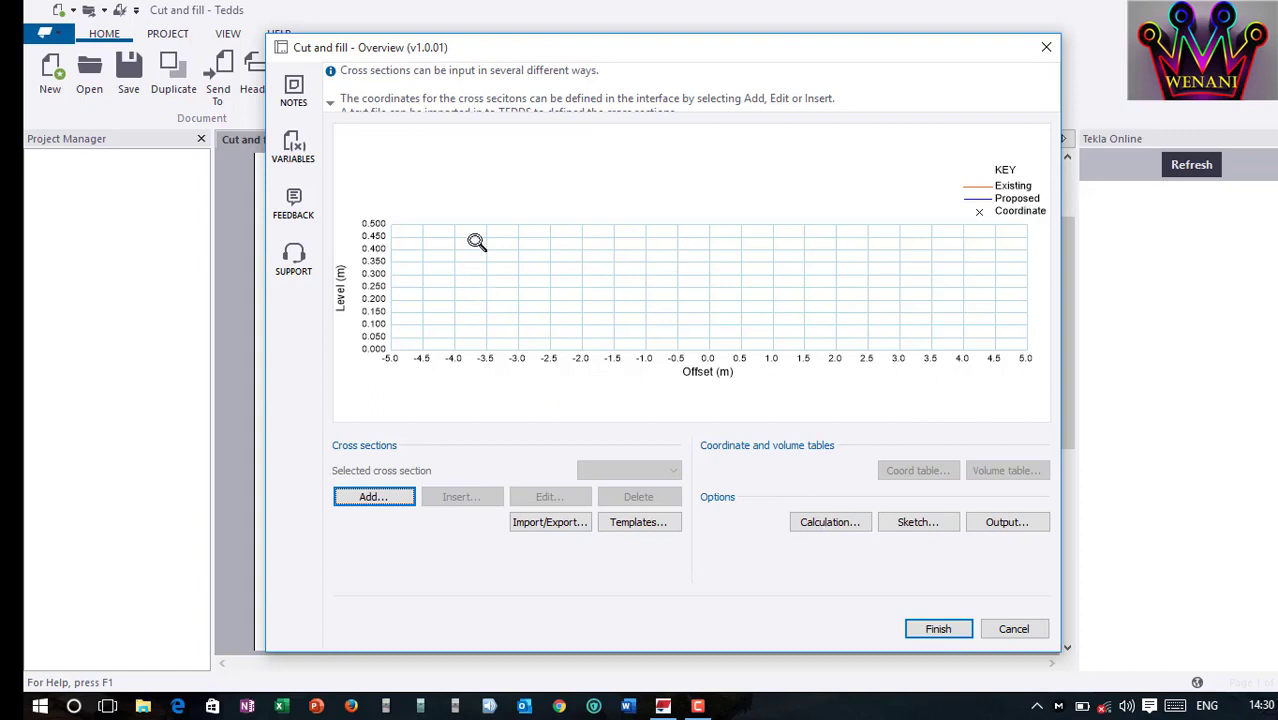
left_click(333, 105)
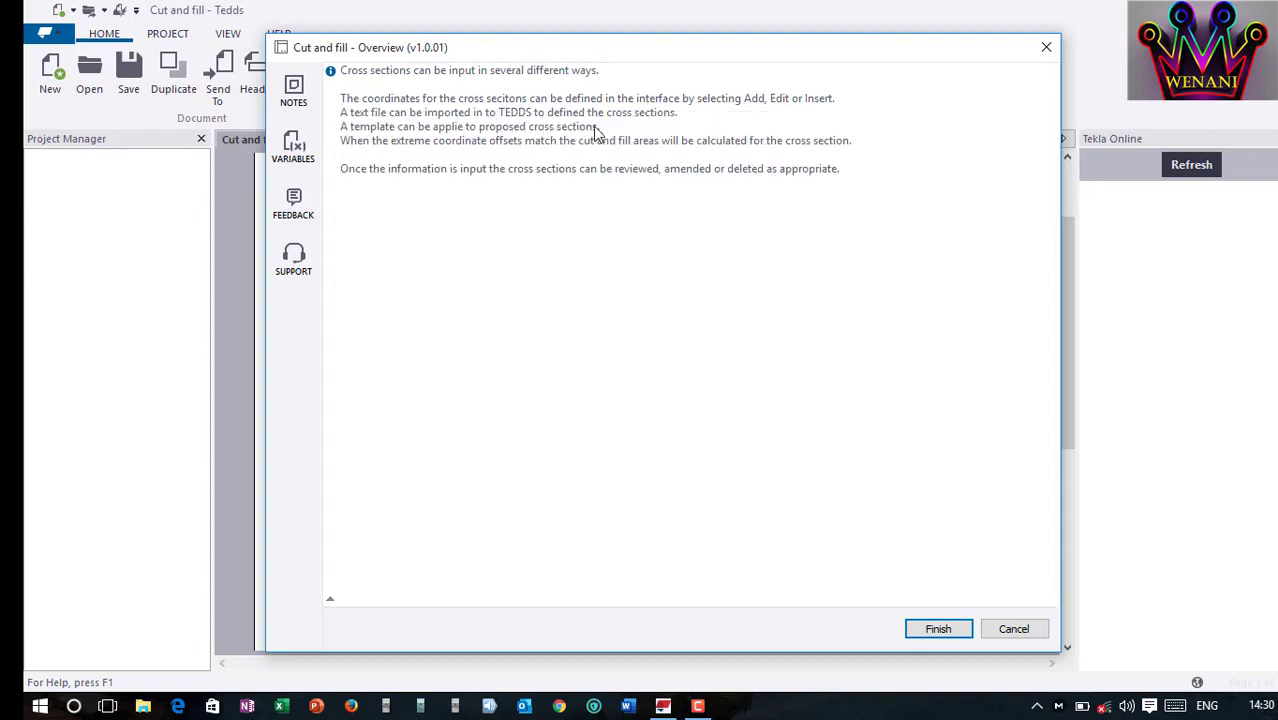
left_click(75, 706)
Launch Notepad and begin the first line as Existing_{1}="
type("note")
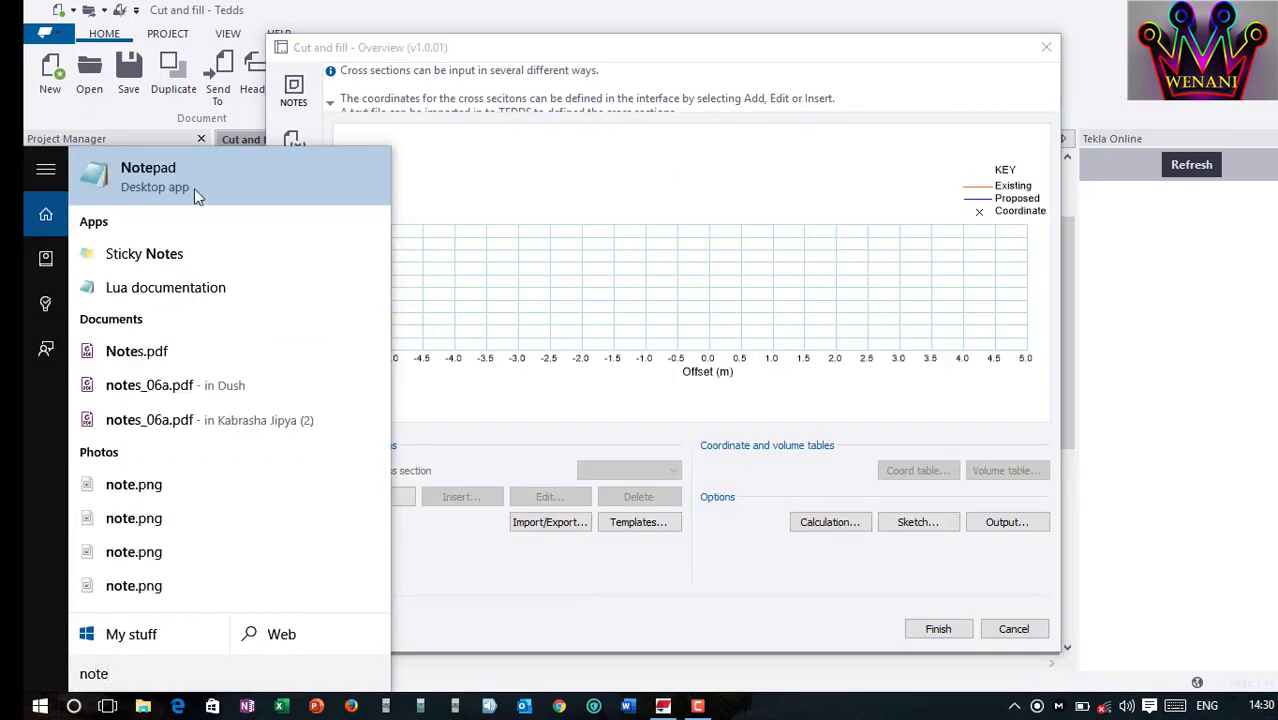
left_click(194, 188)
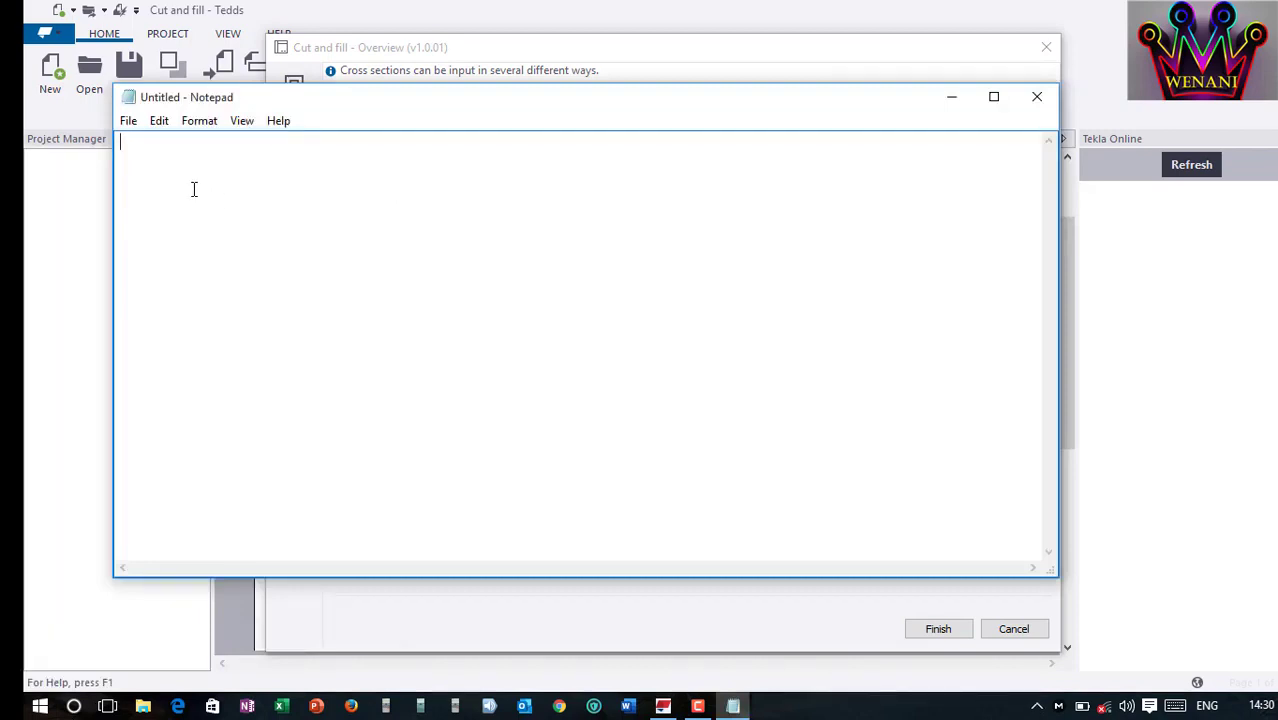
type("Esist")
key("BackSpace")
key("BackSpace")
key("BackSpace")
key("BackSpace")
type("xisting")
type("{l")
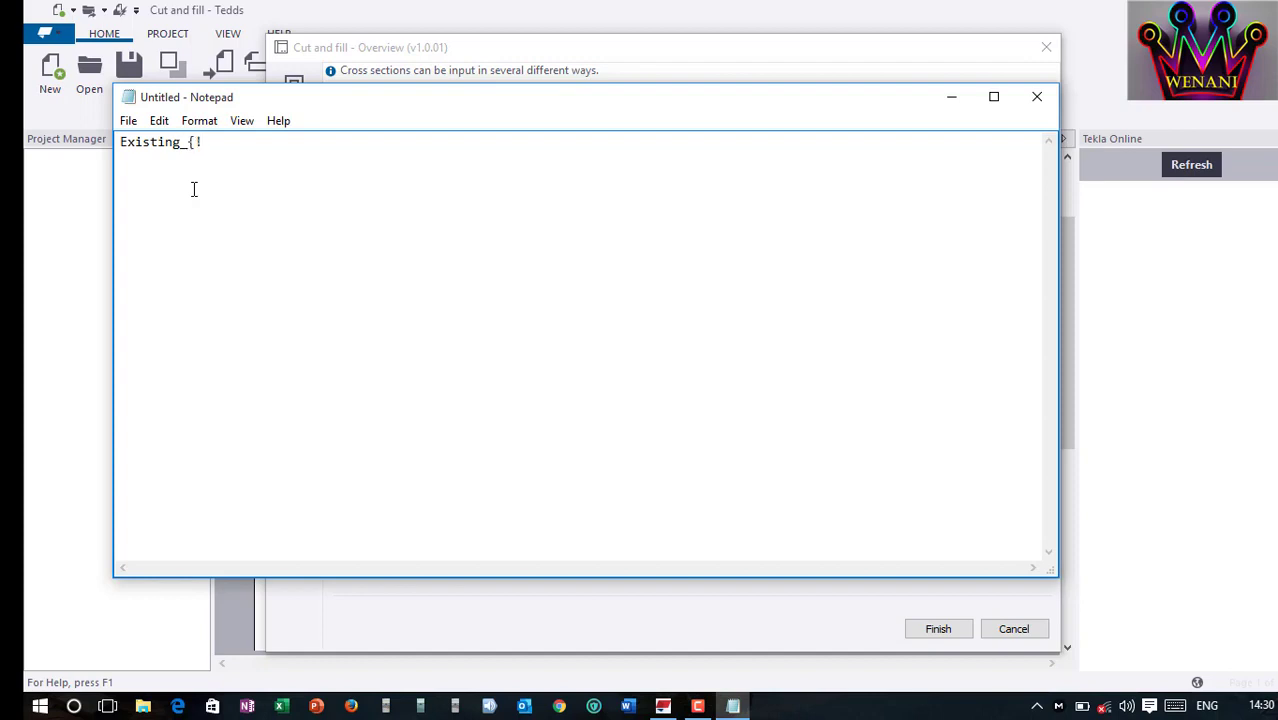
key("BackSpace")
key("BackSpace")
type("{1}=\"")
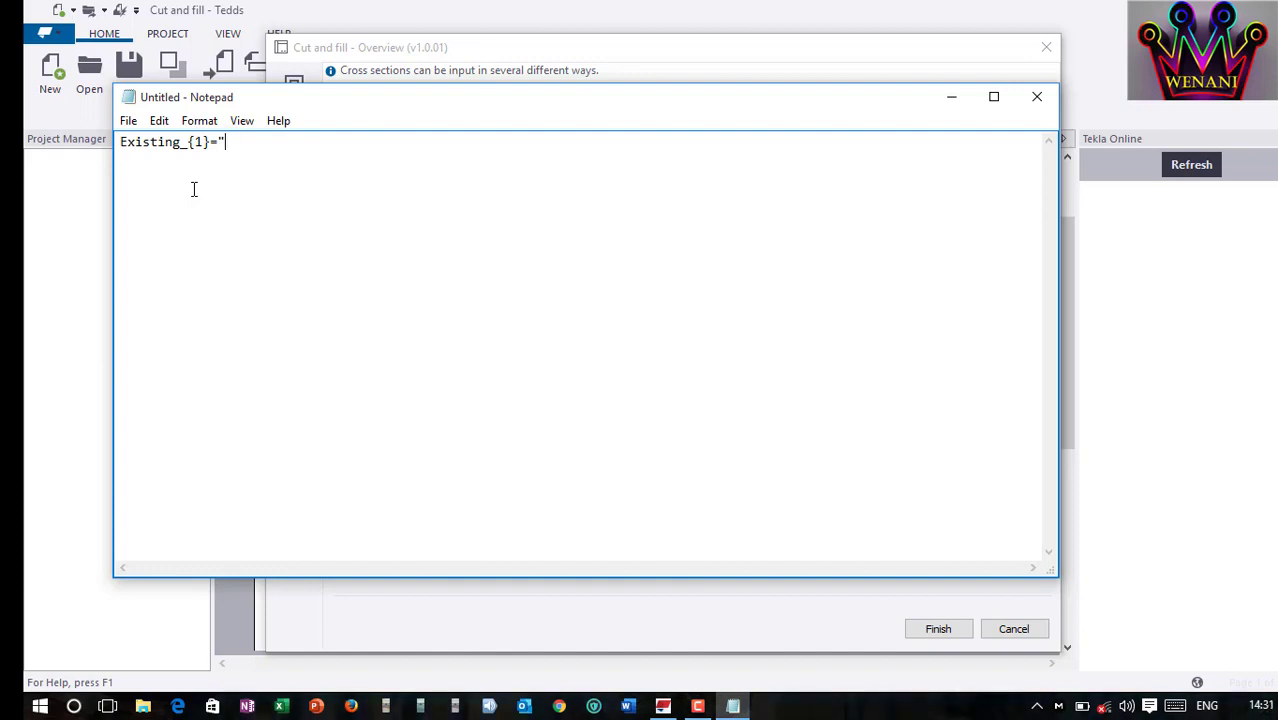
left_click(522, 593)
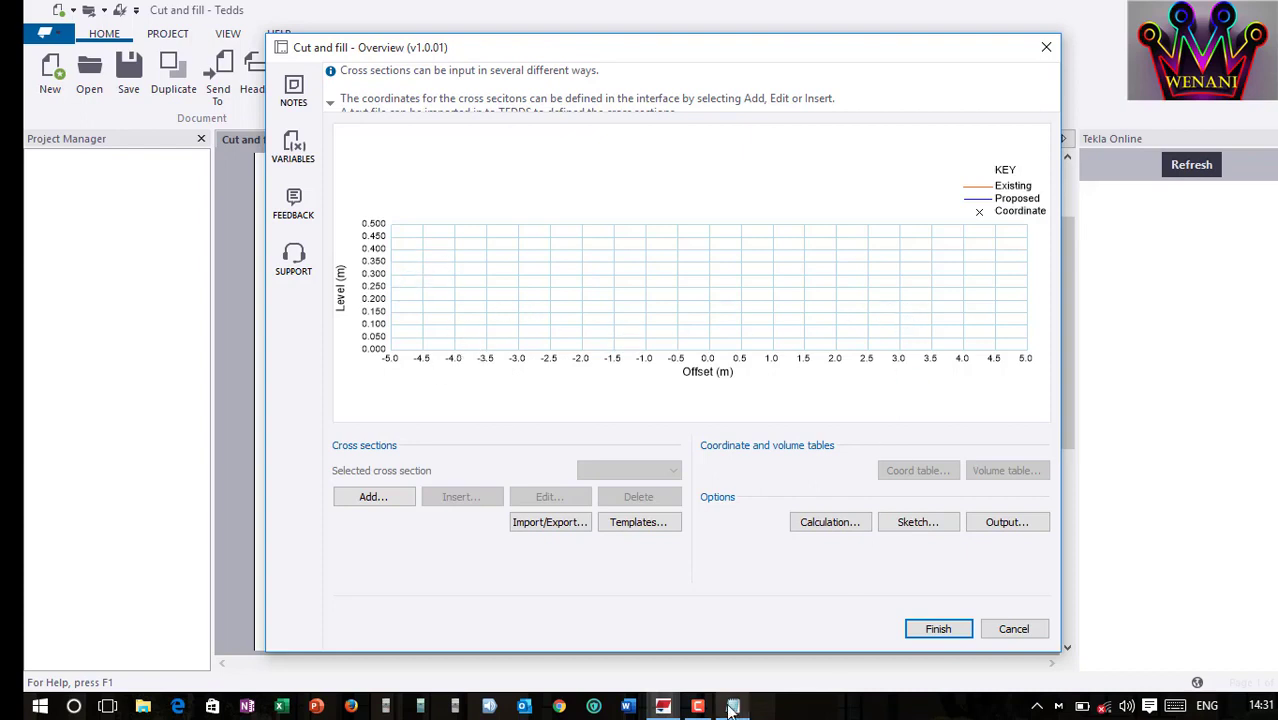
mouse_move(717, 716)
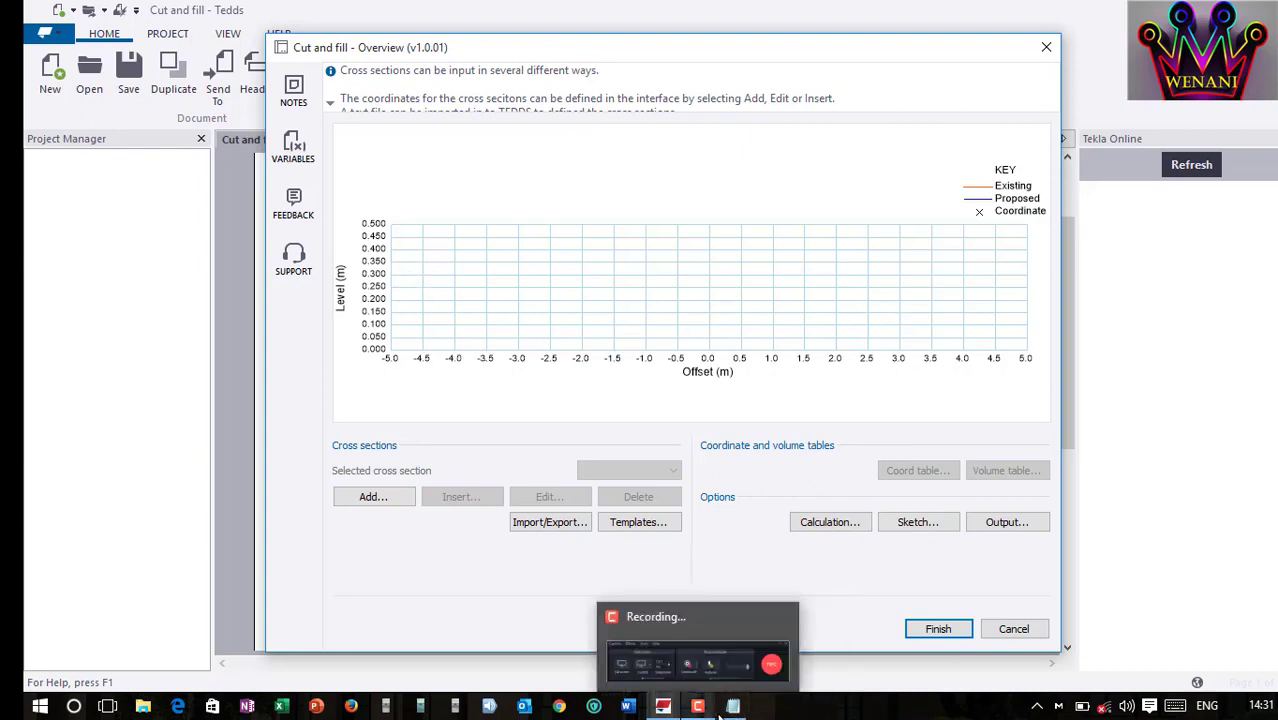
Enter the Existing_{1} pairs -5.000m,100.350m through 2.000m,100.400m
left_click(731, 711)
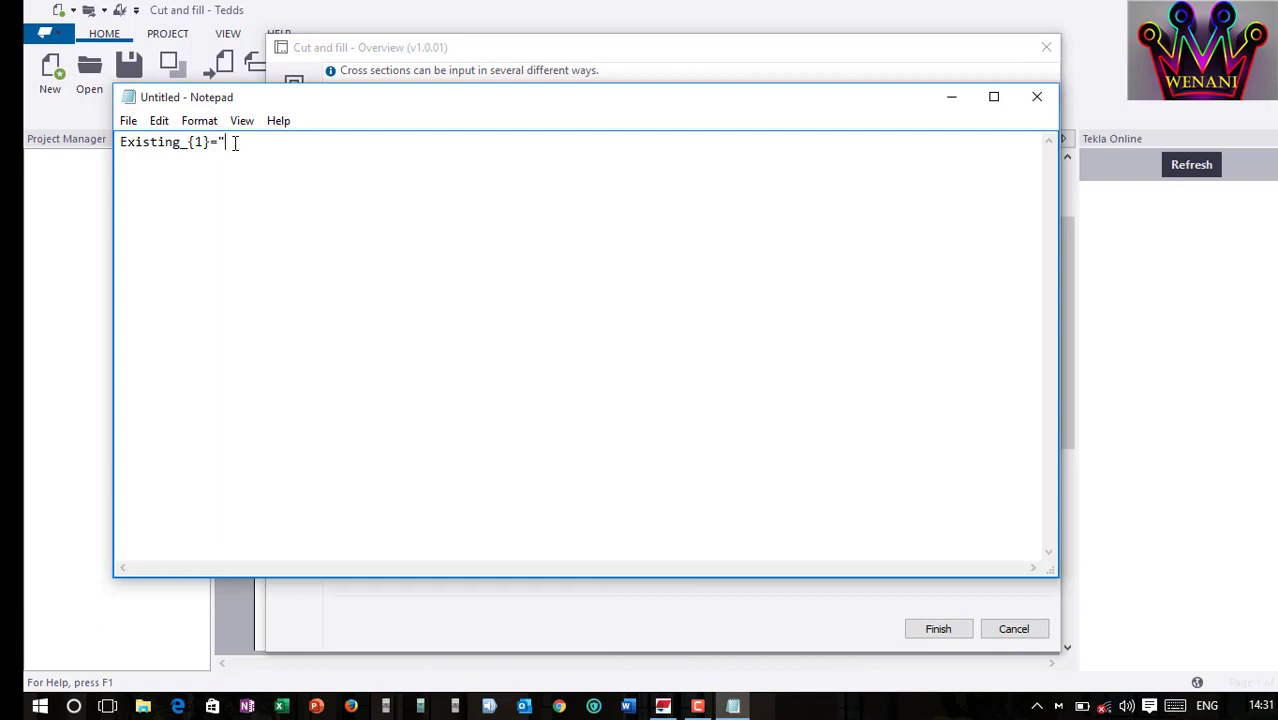
type("-5.000M")
key("BackSpace")
type("m,")
type("100.350m,")
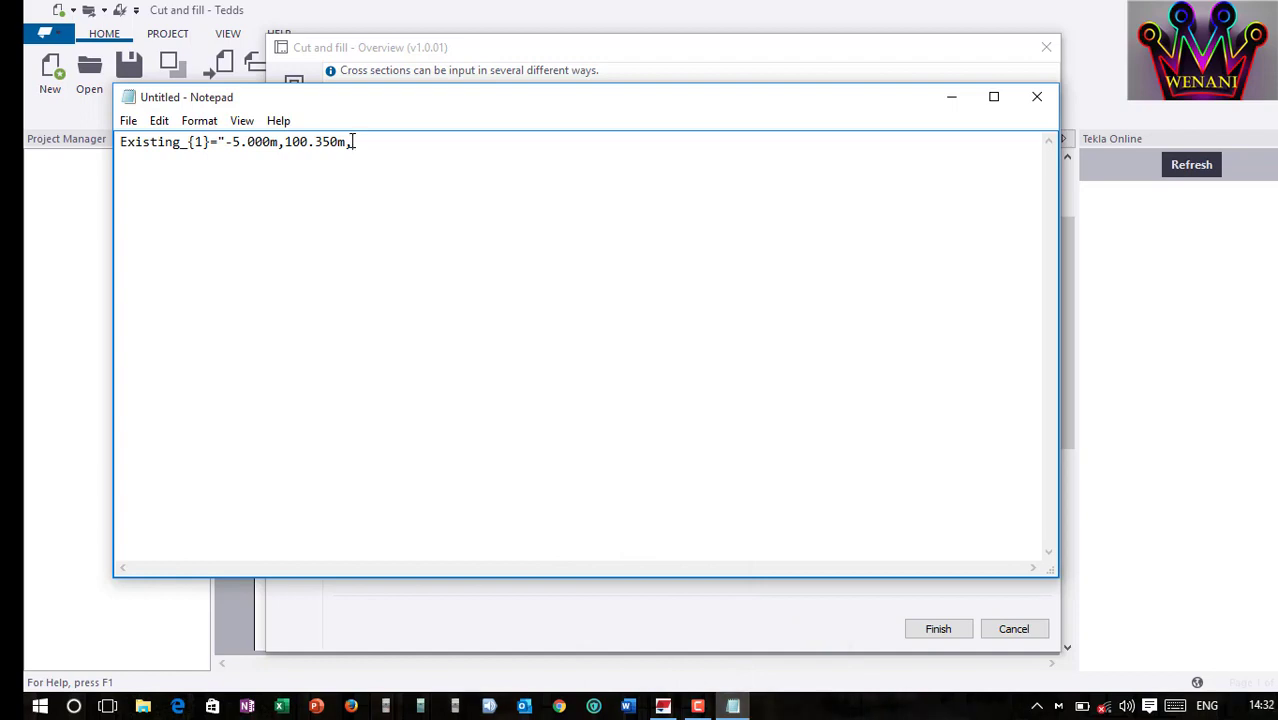
type("-4.000m")
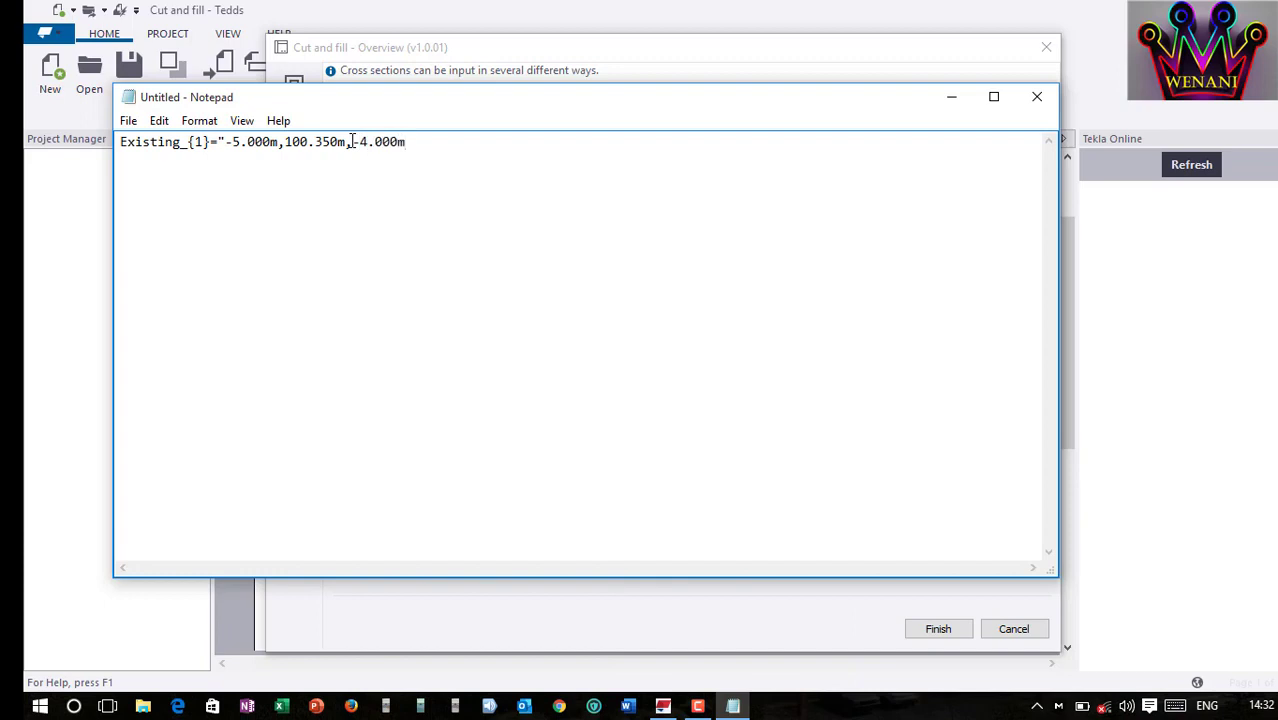
type(",")
type("100.850m,-3.000")
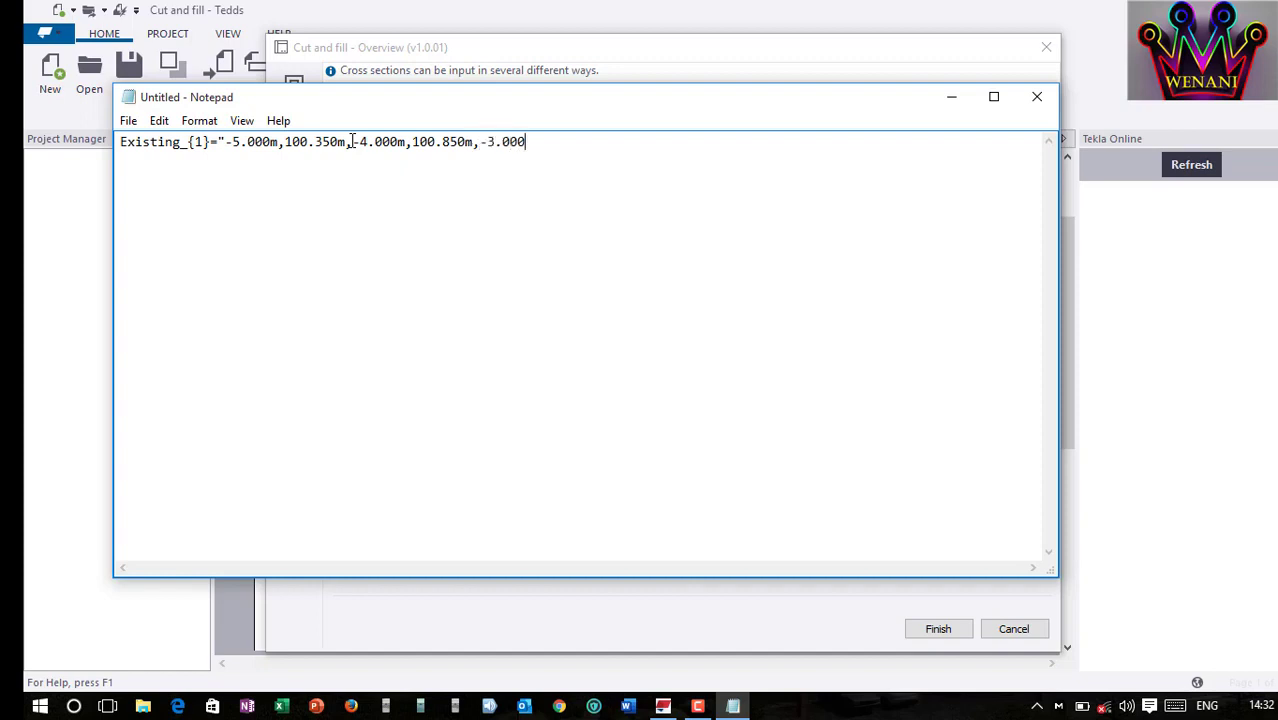
type("m,100.")
type("4")
type("00")
type("m")
type("0.000m,100")
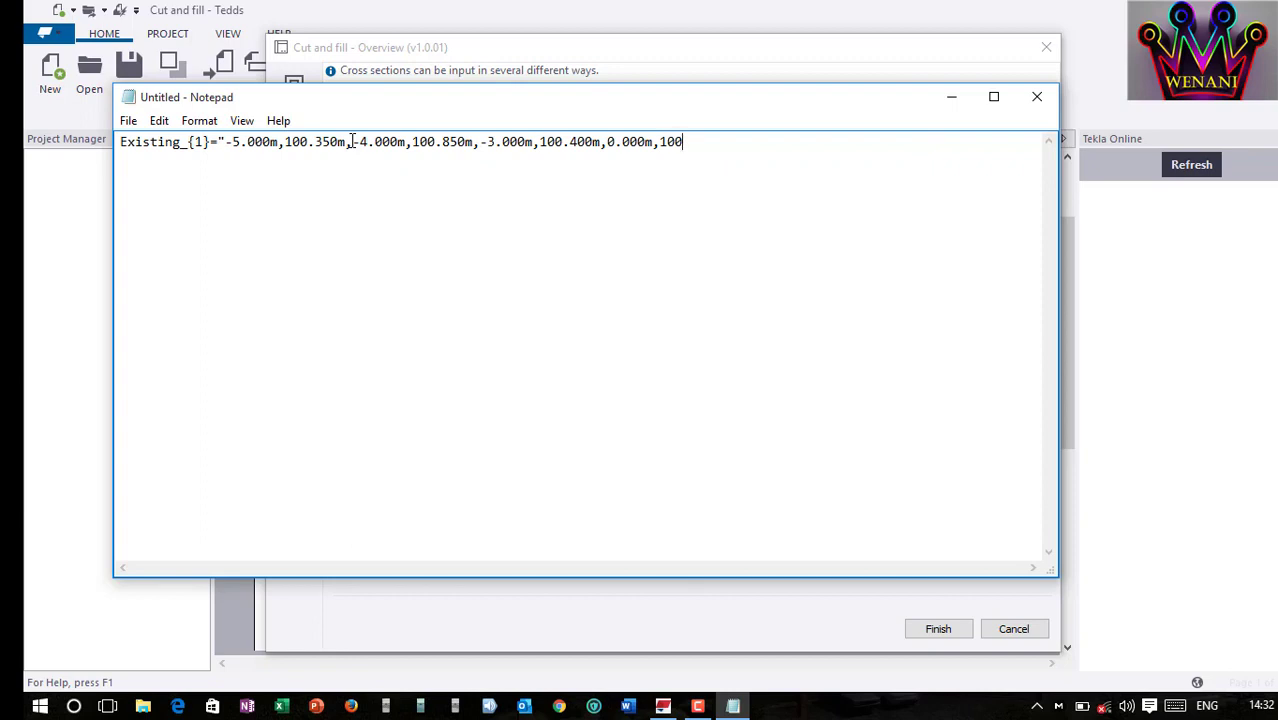
type(".")
type("450m,")
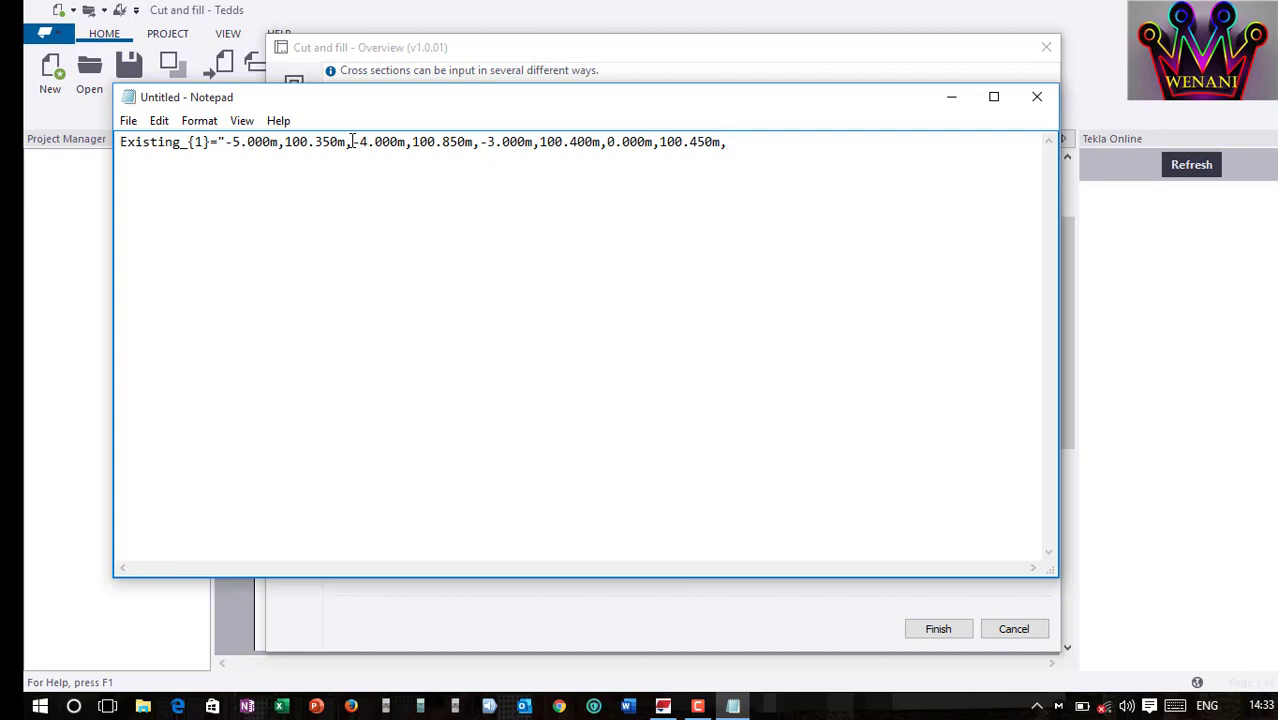
type("2.000m,100.400m")
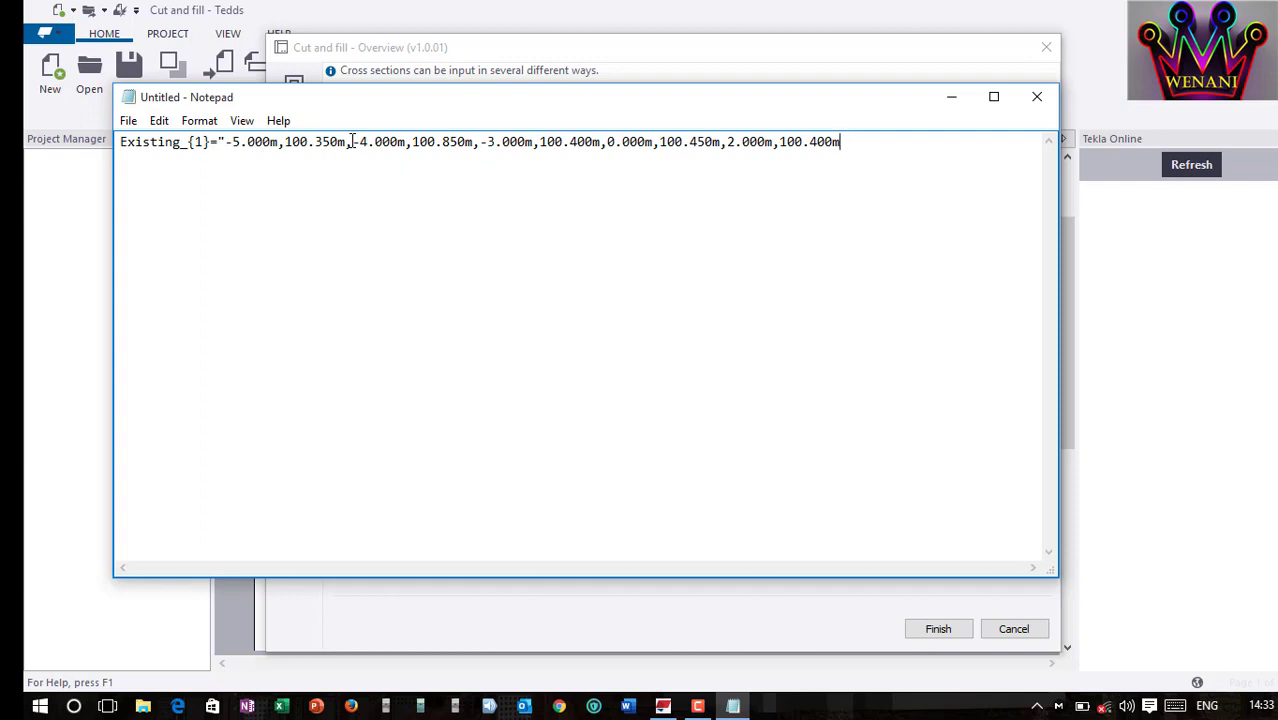
Add a Proposed_{1}="........" placeholder after closing the Existing line
type("\" ")
type("P")
type("rosode")
key("BackSpace")
key("BackSpace")
key("BackSpace")
key("BackSpace")
type("posed_{1}+")
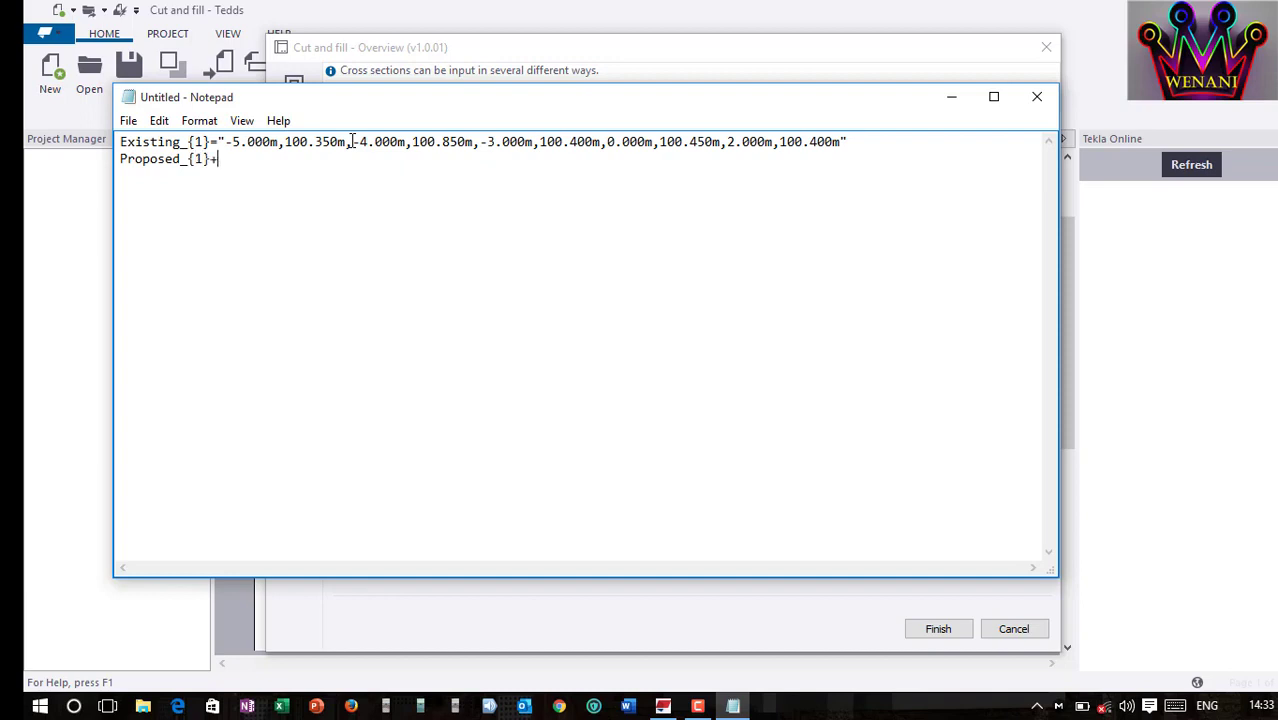
key("BackSpace")
type("=\"")
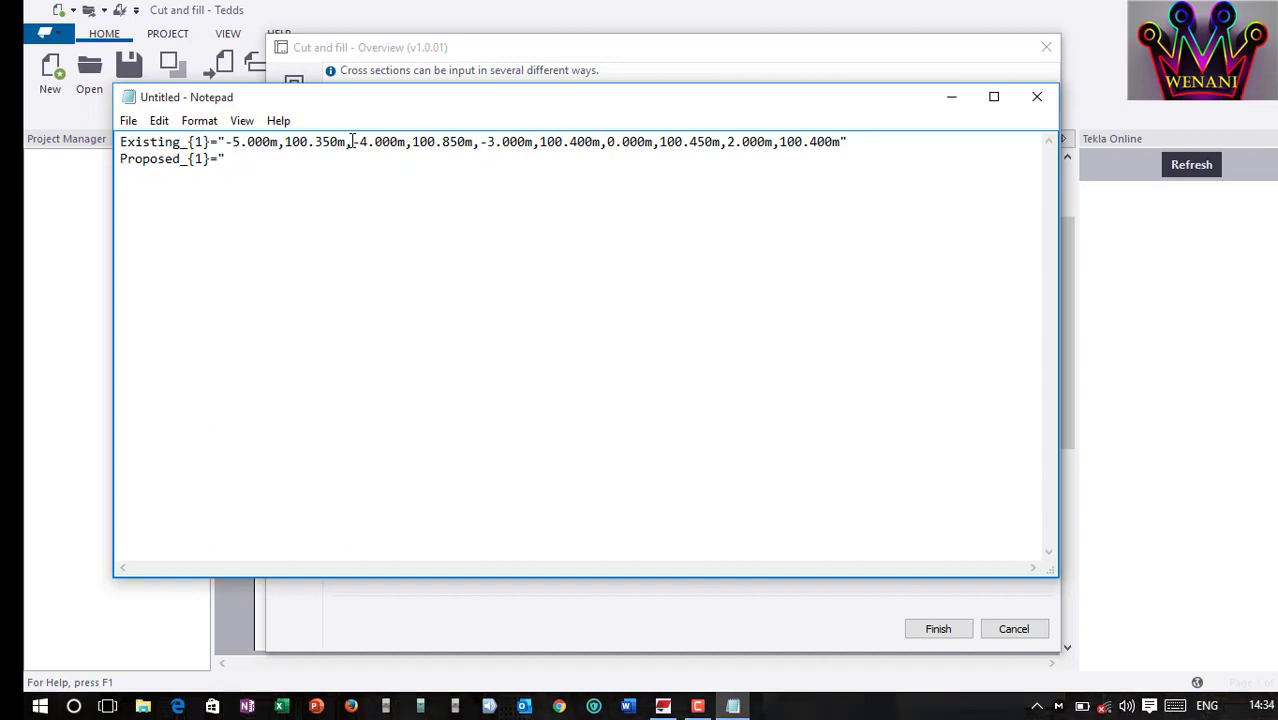
type("........2")
key("BackSpace")
type("\"")
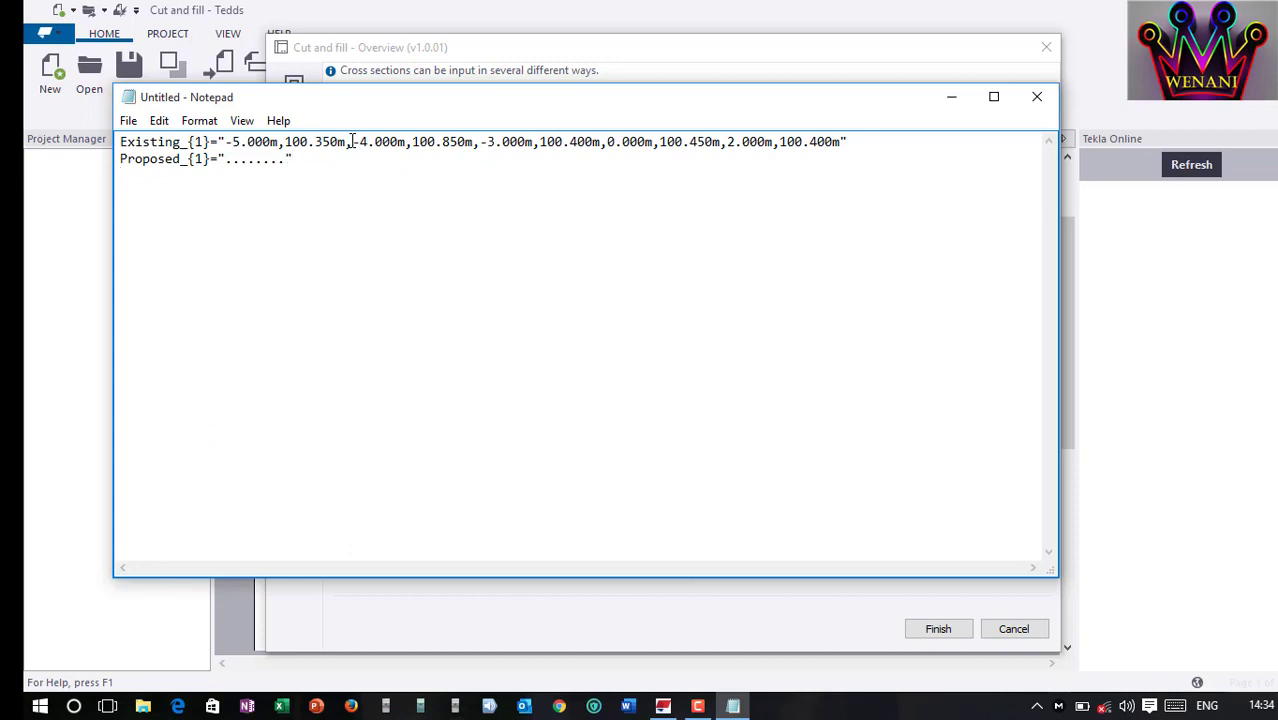
Start a new line reading Existing_{2}= for the second section
key("Return")
type("Existing_{2}")
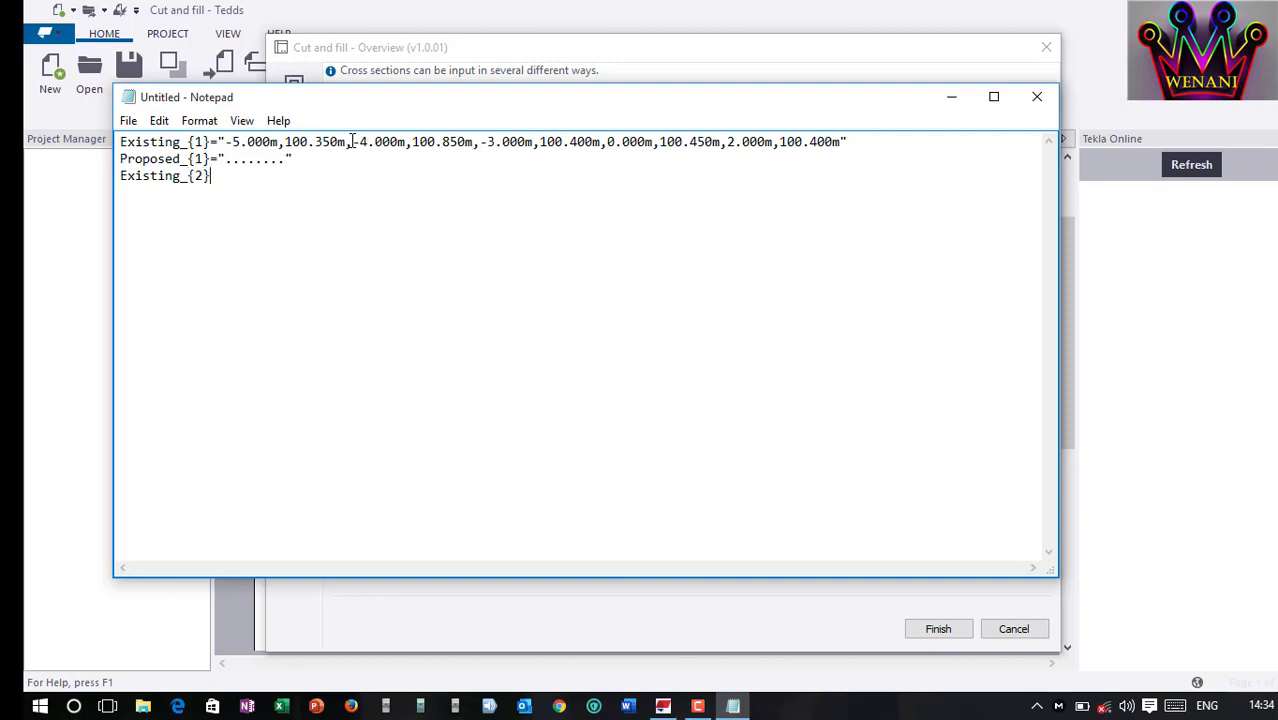
type("=")
Import the cross sections from Road A.txt in the Import/Export dialog
left_click(758, 68)
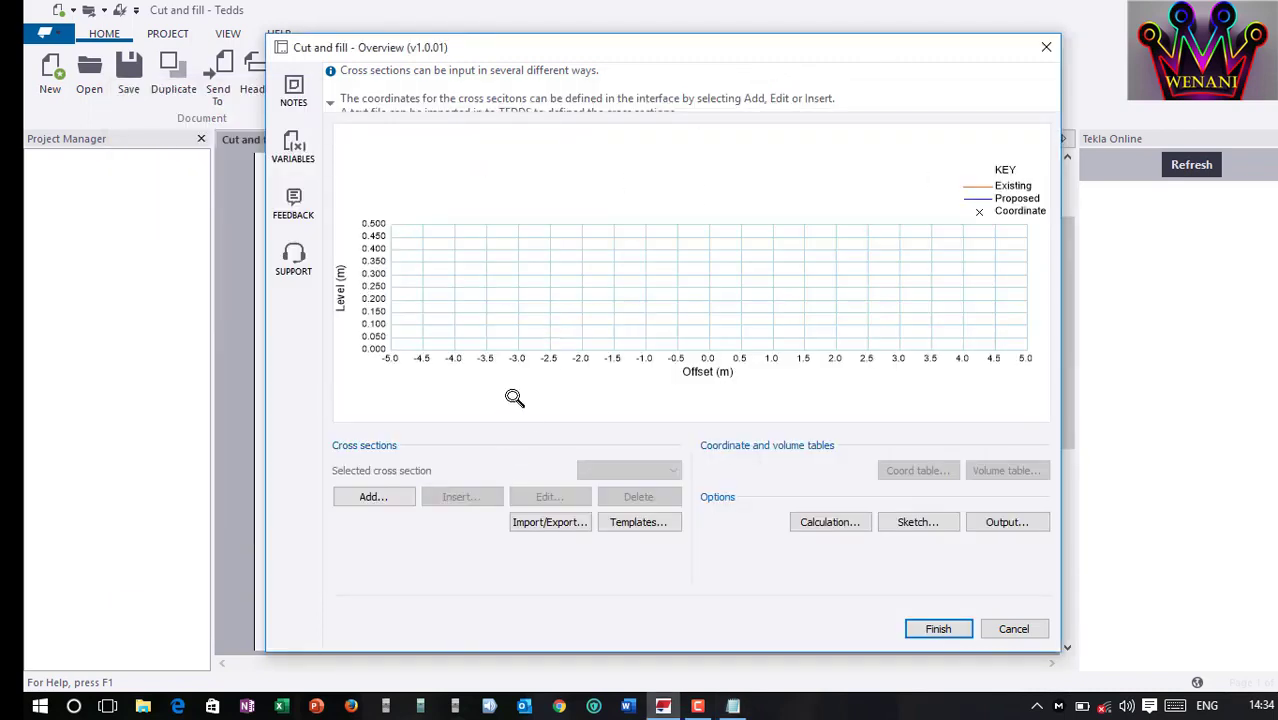
left_click(549, 524)
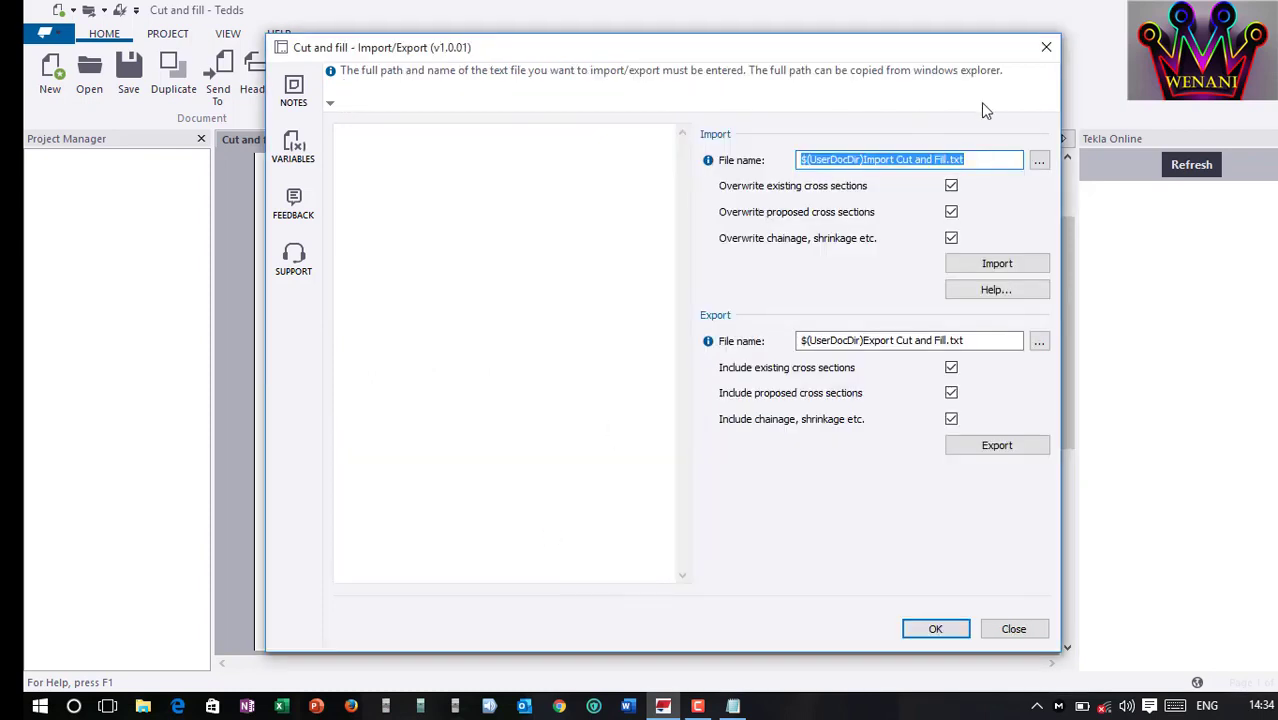
left_click(1040, 162)
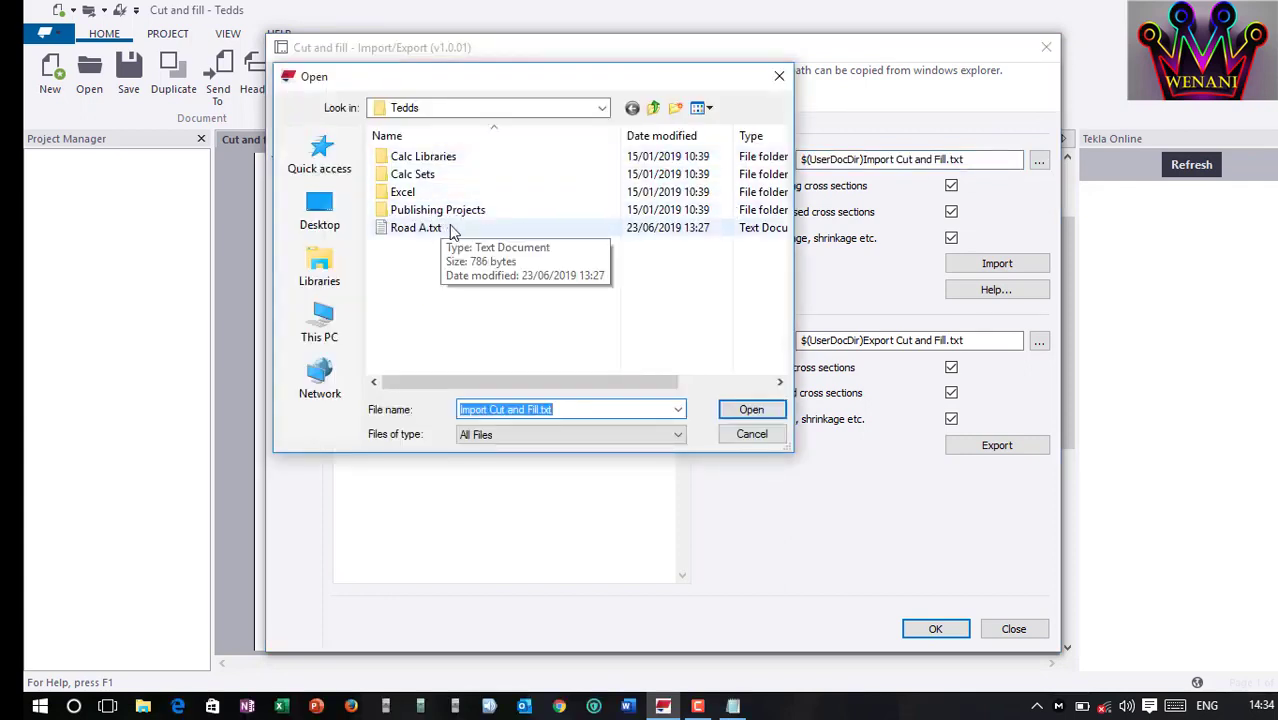
left_click(450, 228)
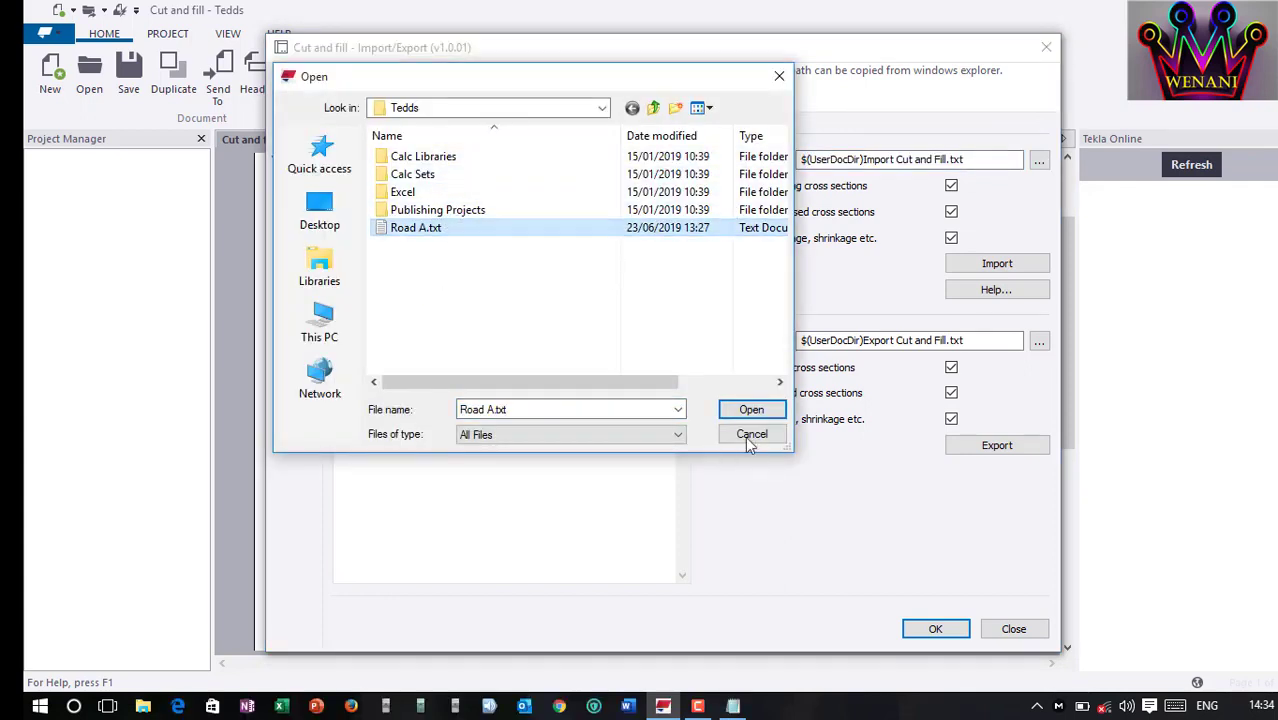
left_click(750, 412)
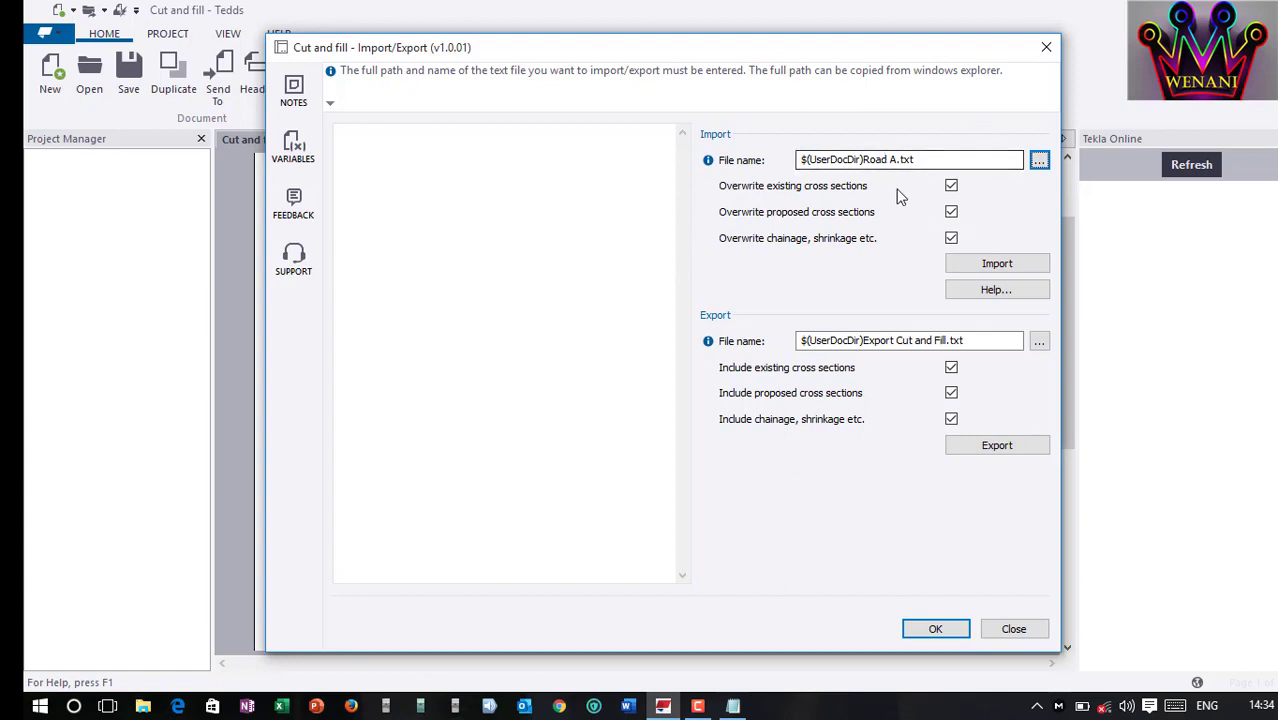
left_click(994, 268)
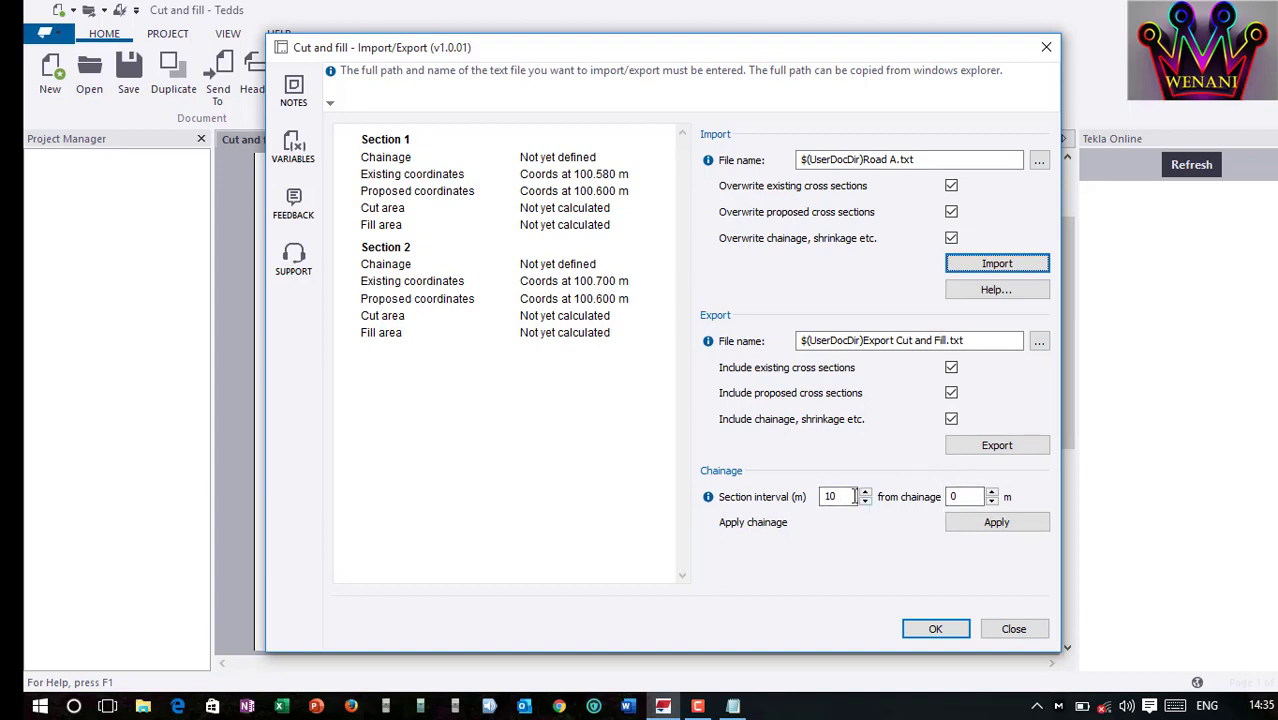
Change the section interval from 10 to 20 and apply it
left_click(848, 497)
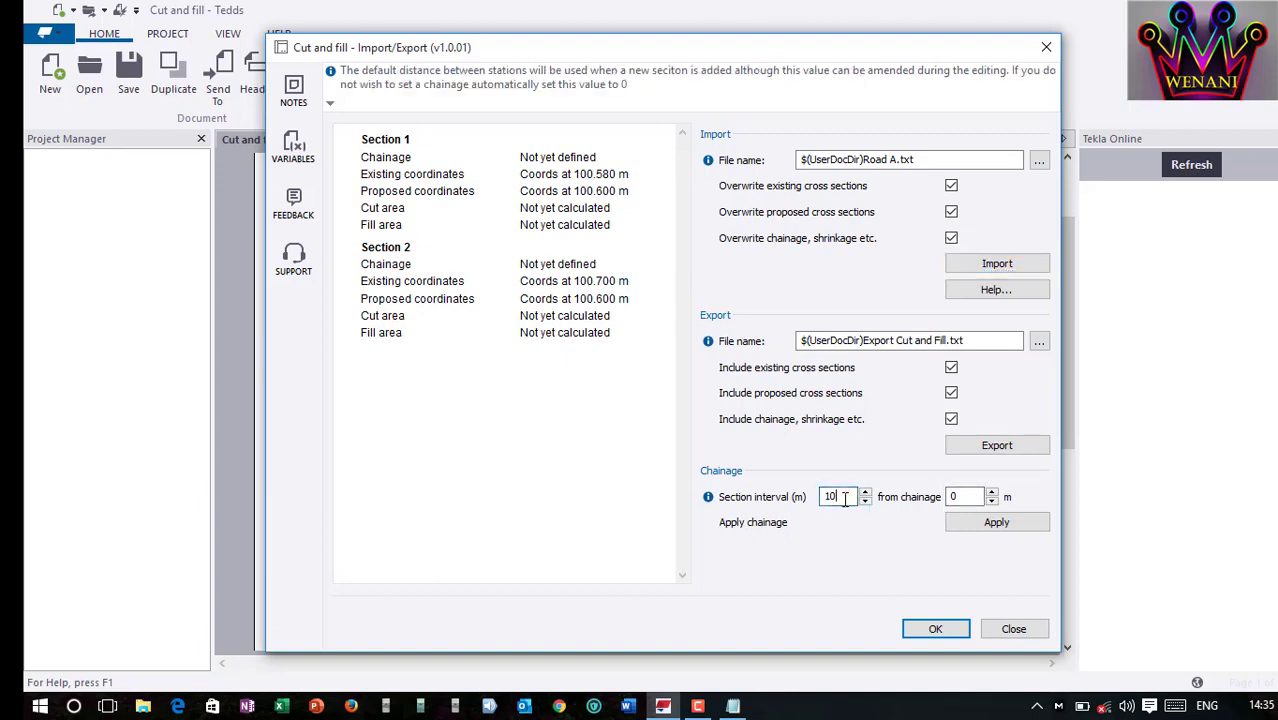
key("BackSpace")
key("BackSpace")
type("20")
left_click(999, 524)
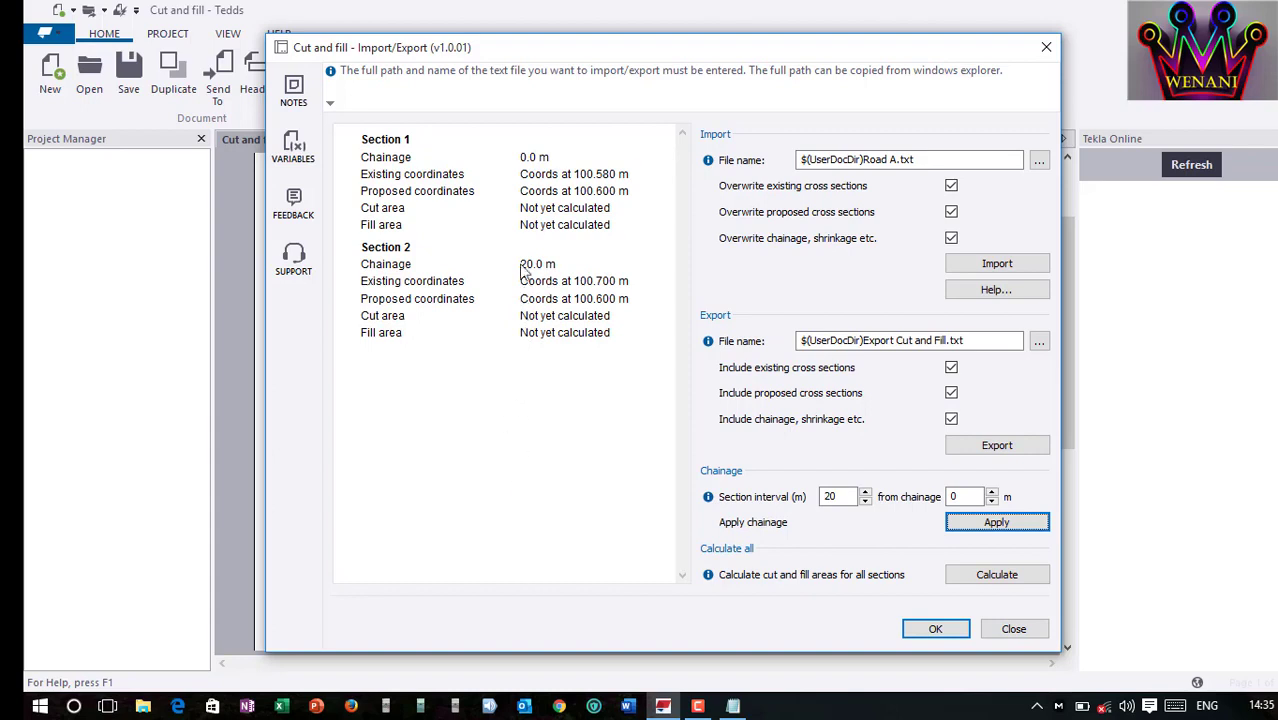
Calculate the cut and fill areas for all sections and return to the overview
left_click(997, 576)
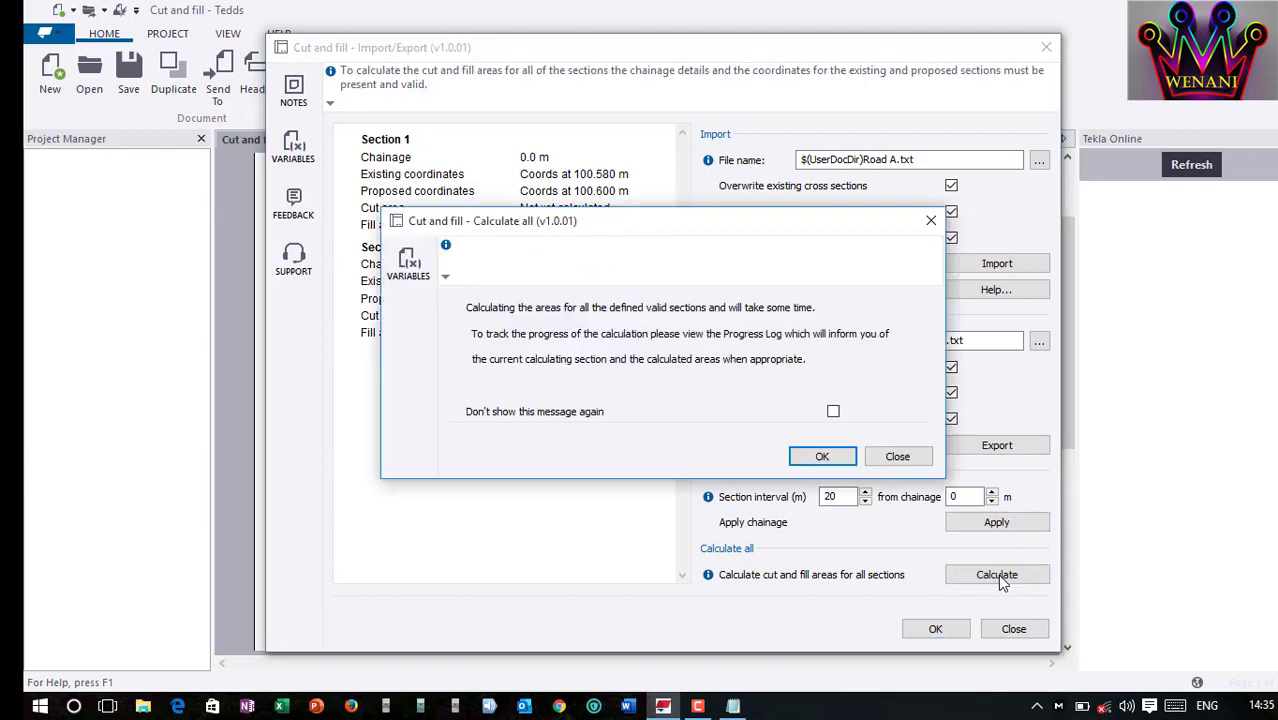
left_click(820, 456)
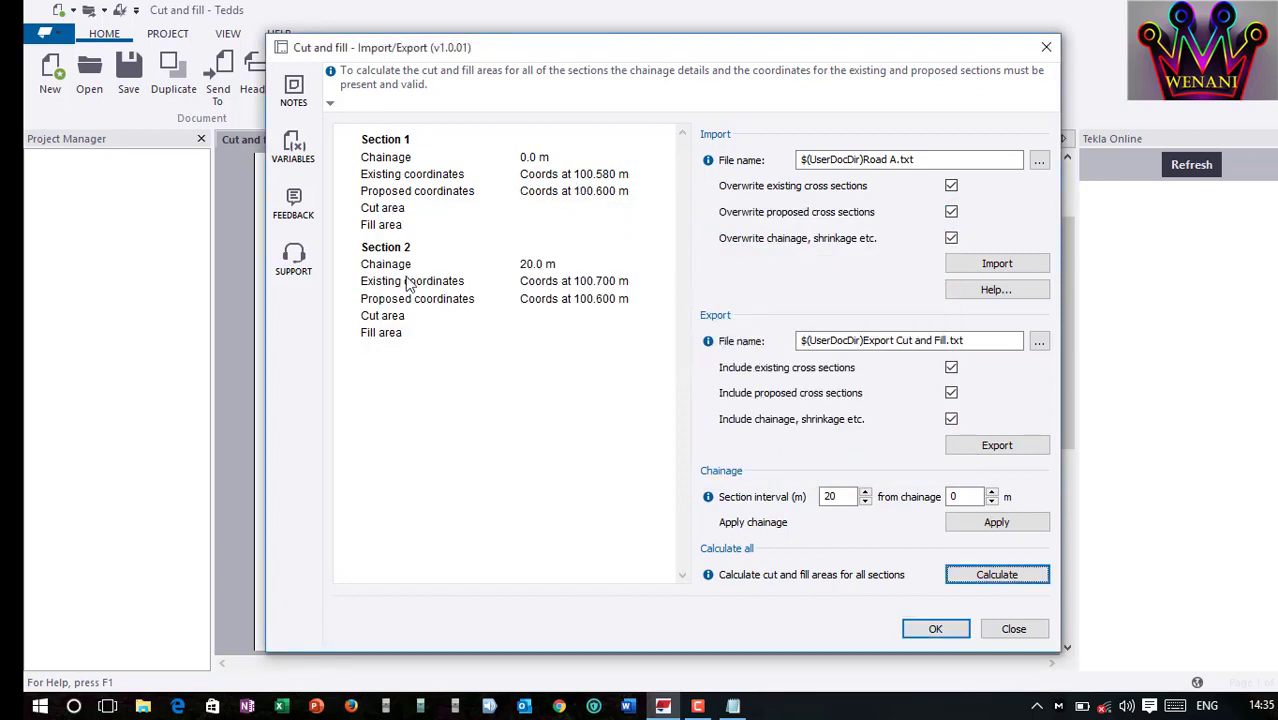
left_click(935, 629)
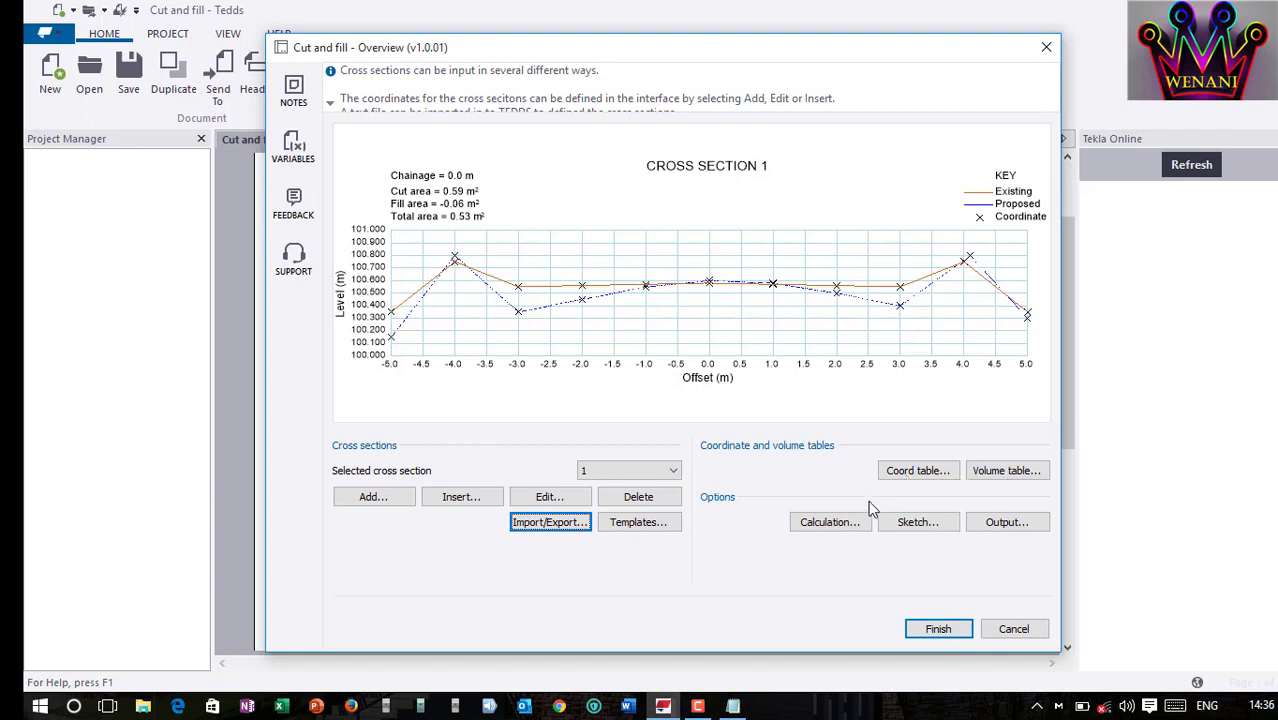
left_click(844, 520)
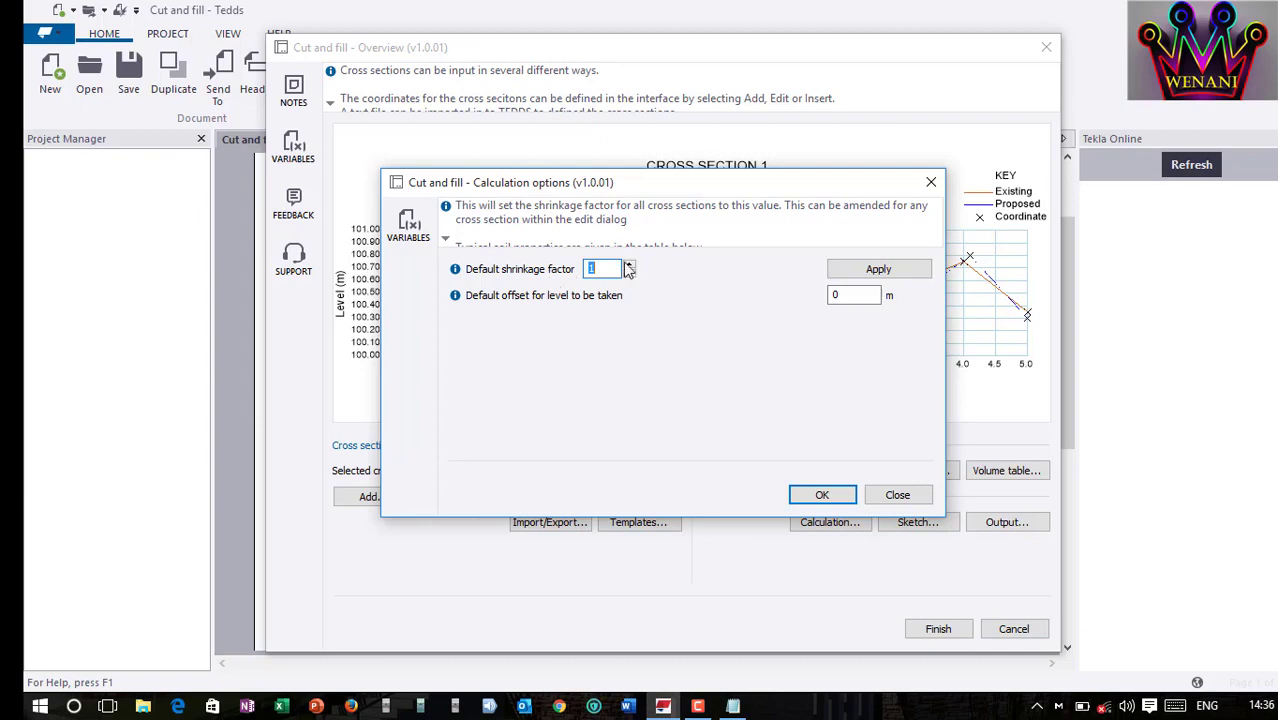
left_click(450, 244)
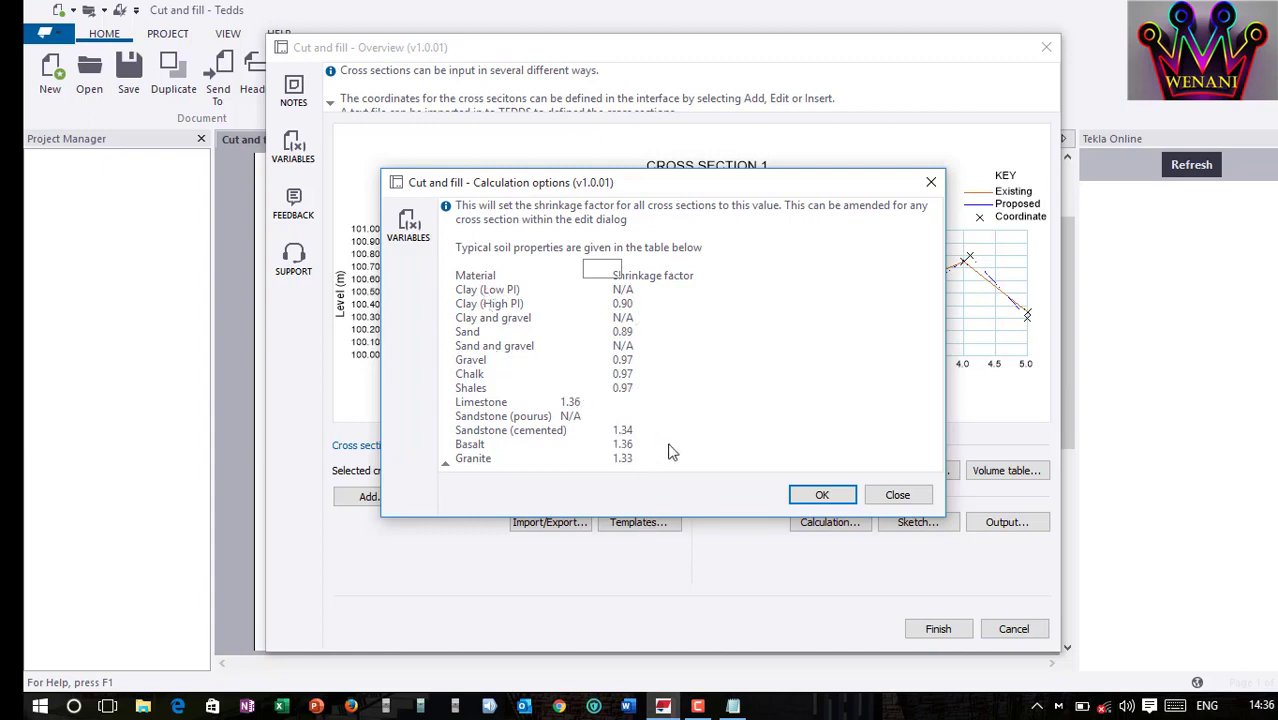
left_click(818, 500)
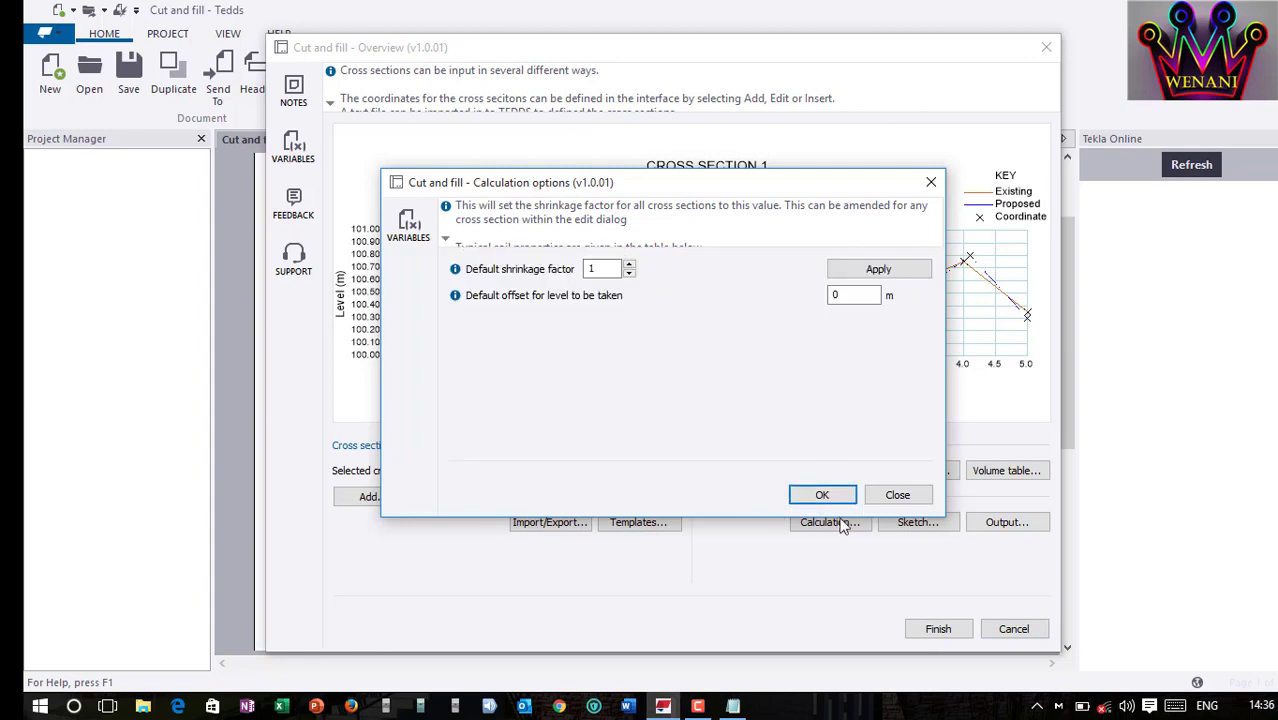
left_click(809, 495)
Finish the calculation and scroll the sheet to review the quantity table and section chart
left_click(932, 630)
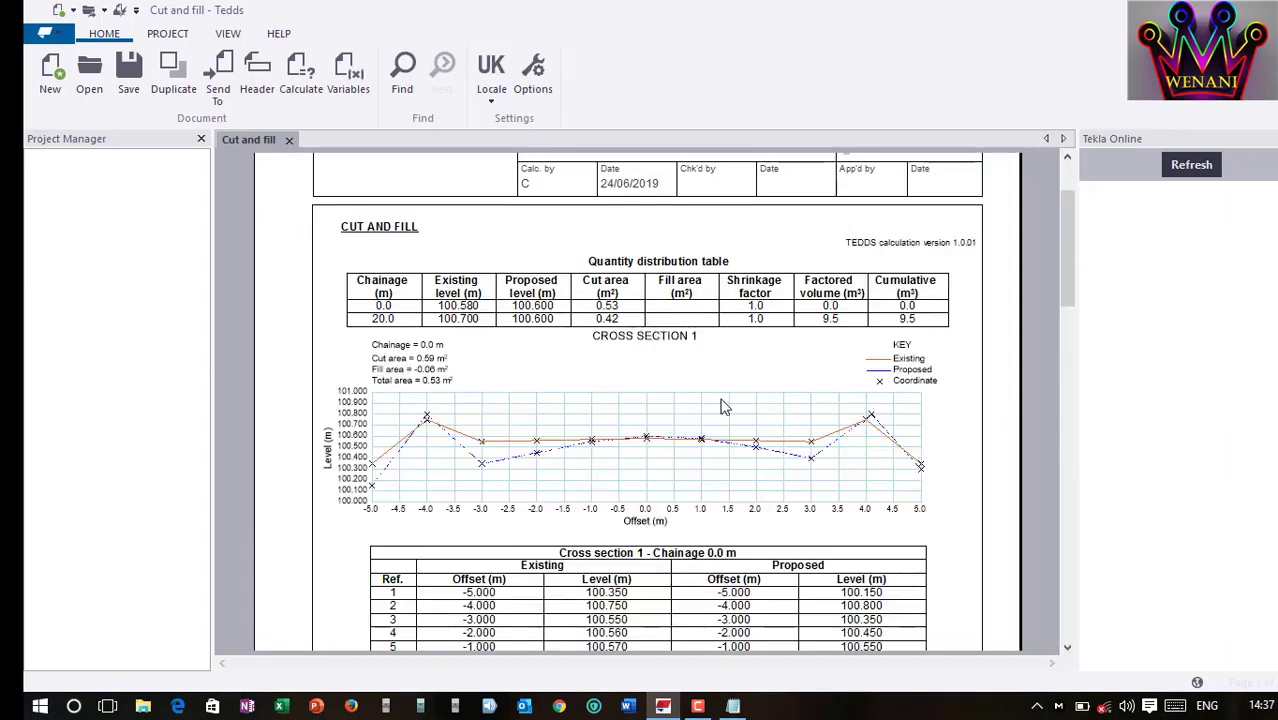
mouse_move(1067, 271)
left_mouse_down()
mouse_move(1066, 224)
mouse_move(1069, 539)
mouse_move(1080, 220)
mouse_move(1070, 360)
mouse_move(1084, 479)
mouse_move(1069, 252)
left_mouse_up()
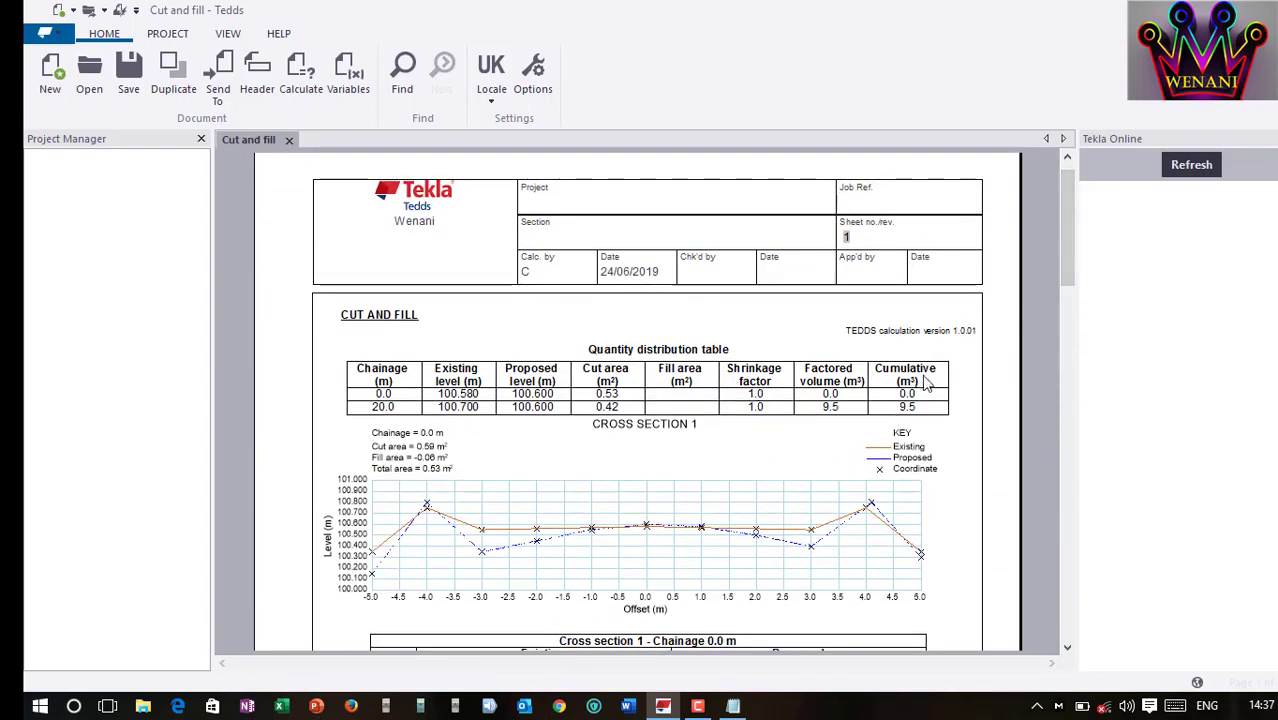
left_click_drag(1062, 265, 1021, 249)
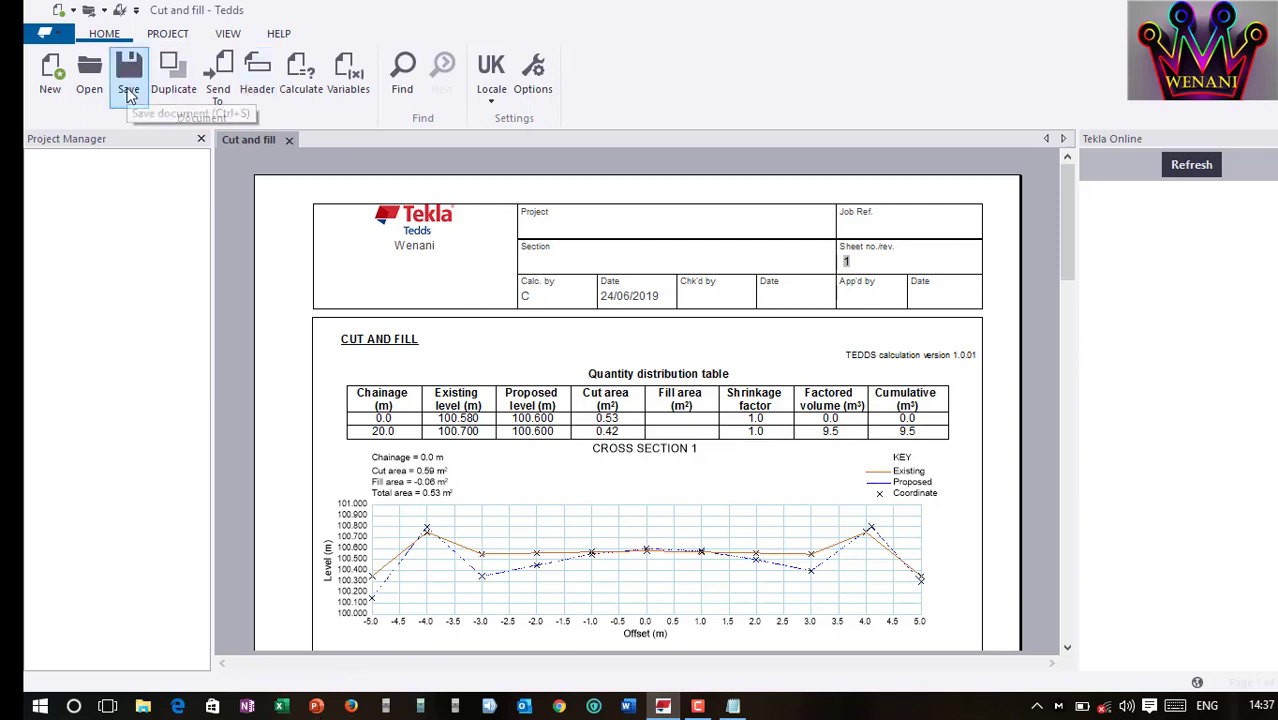
left_click(51, 74)
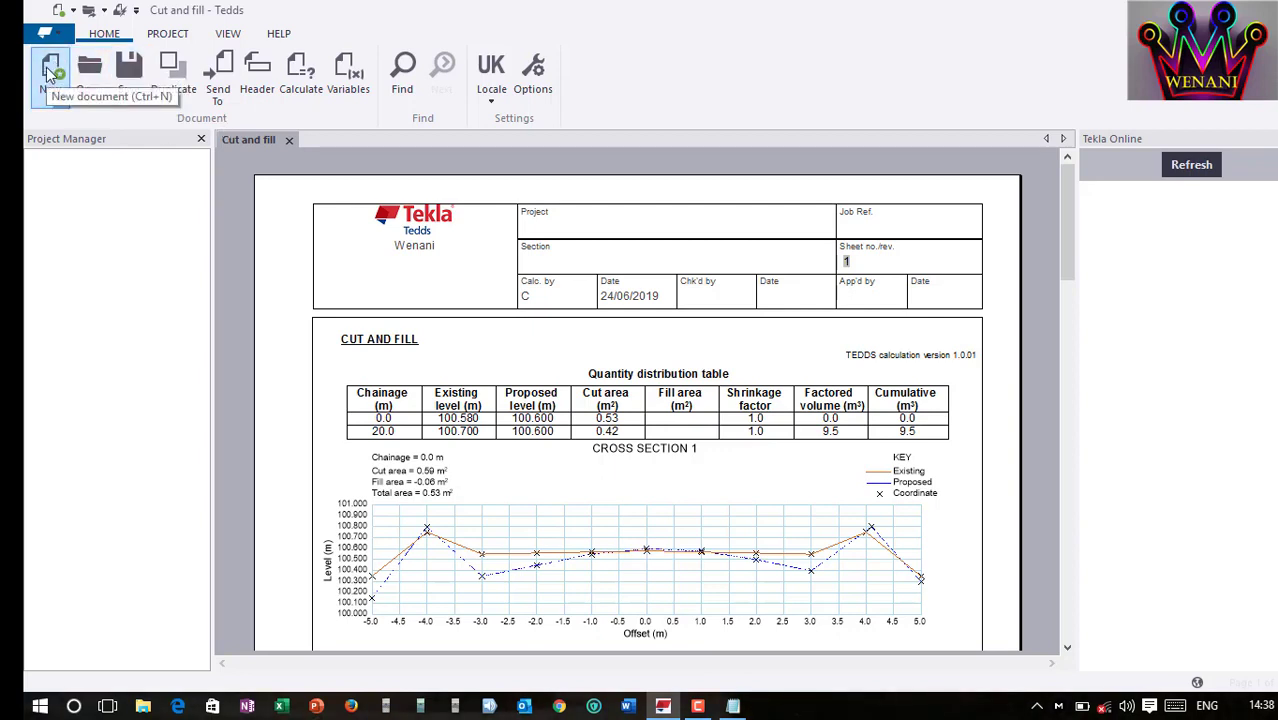